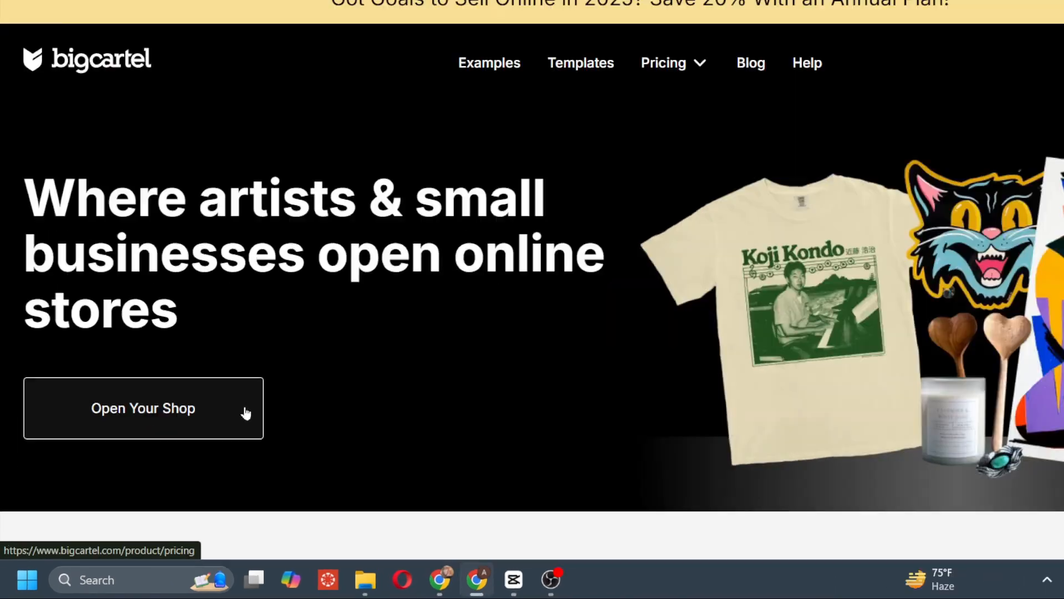
Open the shop plans page and compare the pricing and features of the Gold, Platinum and Diamond monthly plans.
left_click(246, 413)
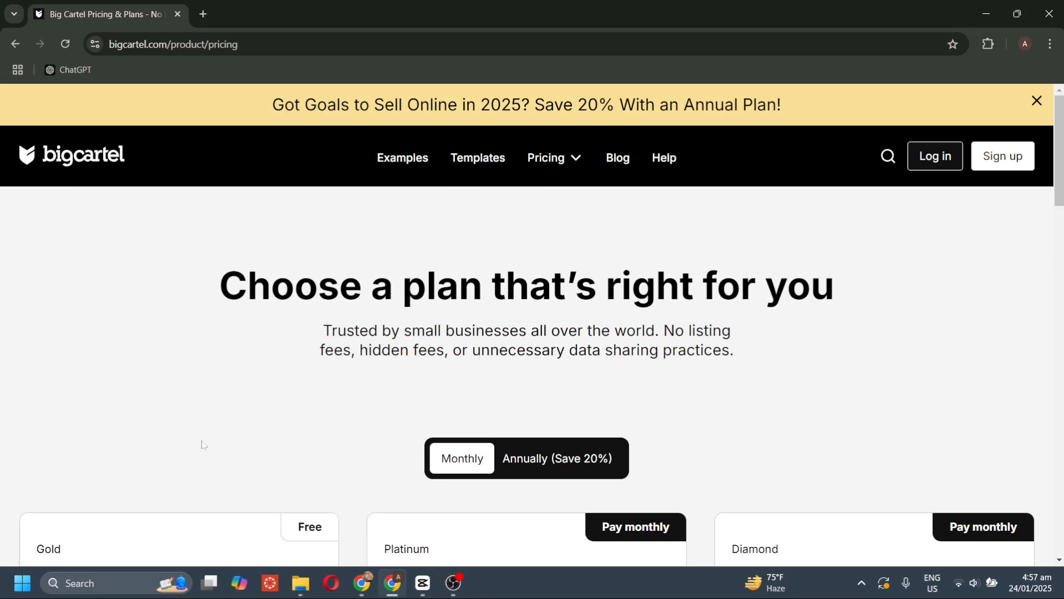
scroll(305, 369, "down", 6)
scroll(305, 369, "up", 1)
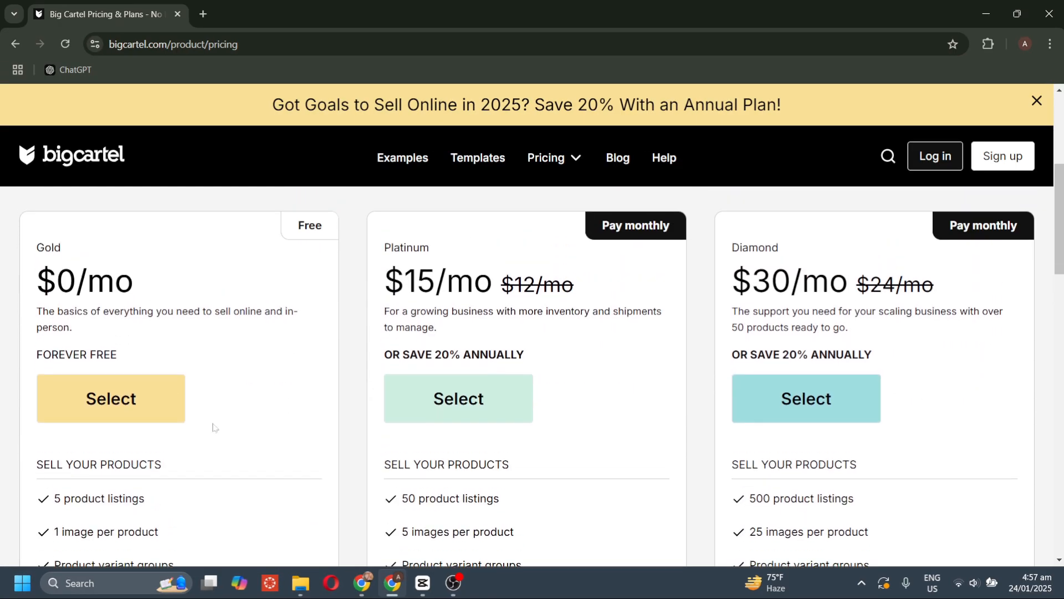
scroll(213, 427, "up", 1)
scroll(212, 426, "down", 3)
scroll(213, 427, "up", 1)
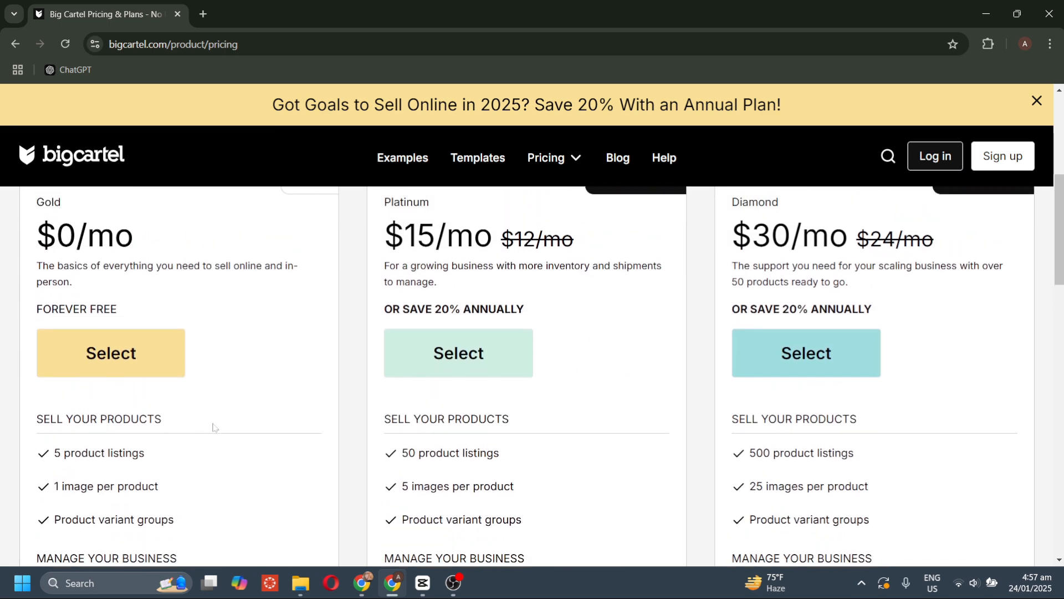
scroll(213, 427, "up", 1)
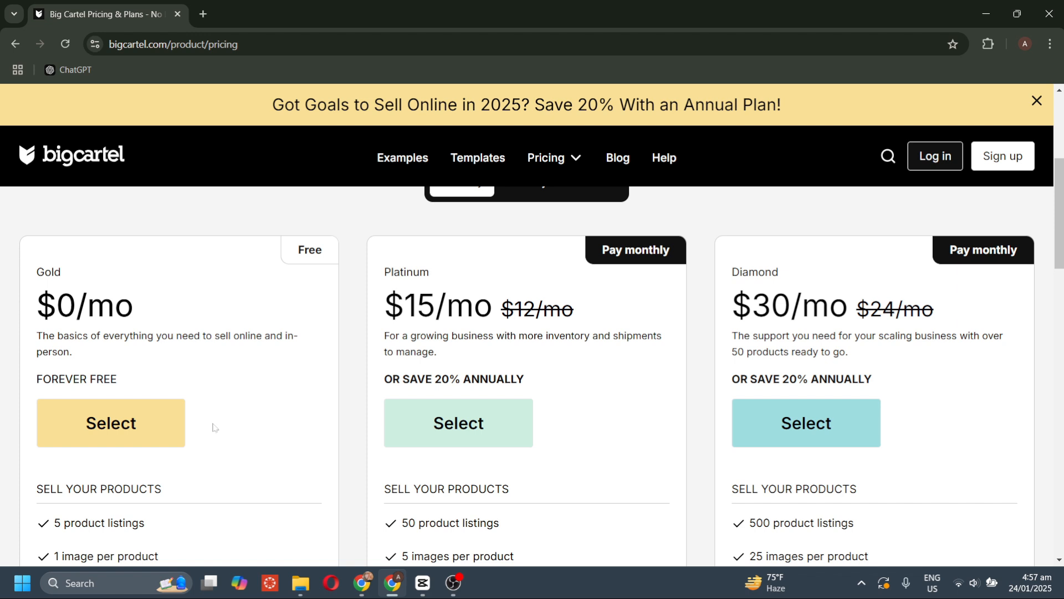
scroll(212, 427, "down", 1)
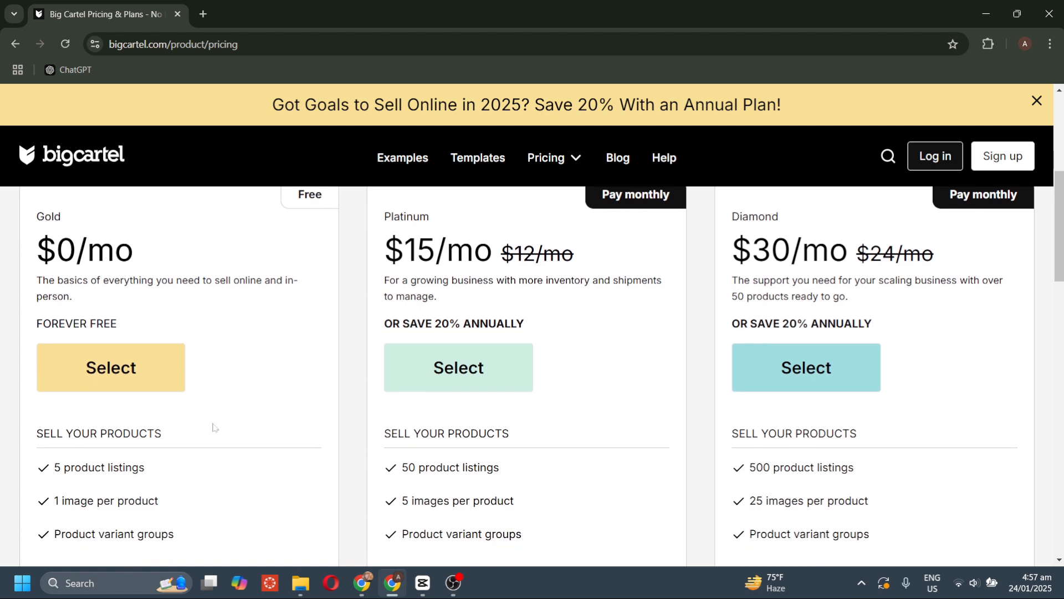
scroll(212, 426, "down", 5)
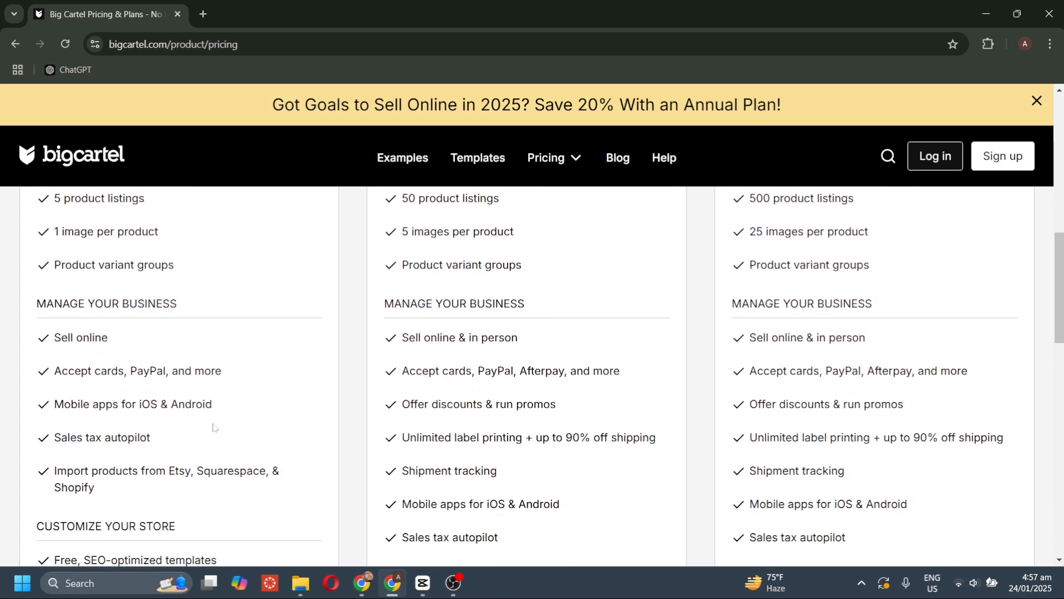
scroll(212, 427, "down", 2)
scroll(212, 427, "up", 7)
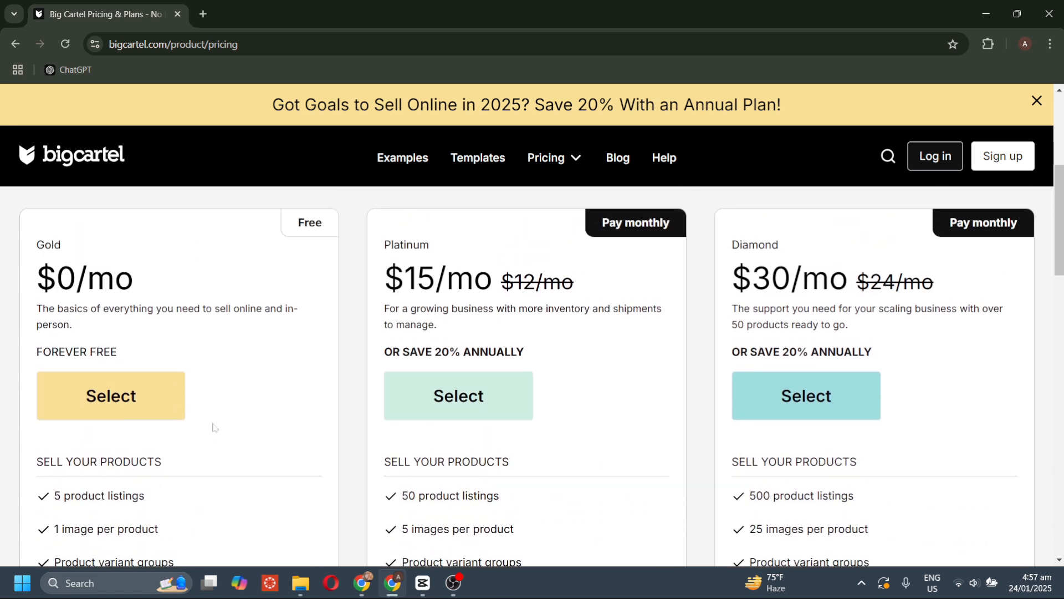
scroll(213, 427, "up", 1)
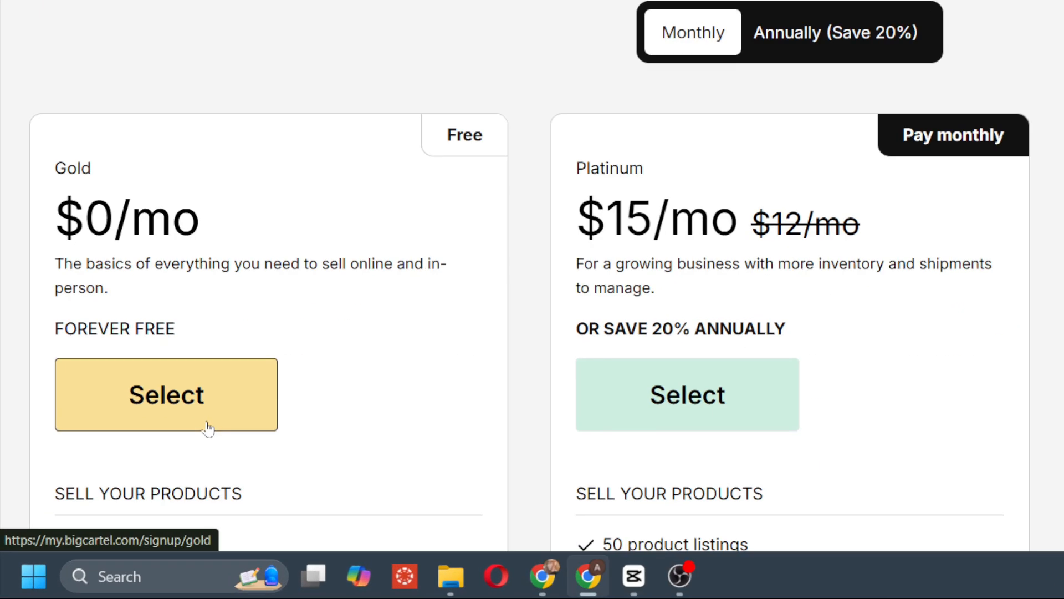
Select the free Gold plan and look over its shop sign-up form.
left_click(208, 428)
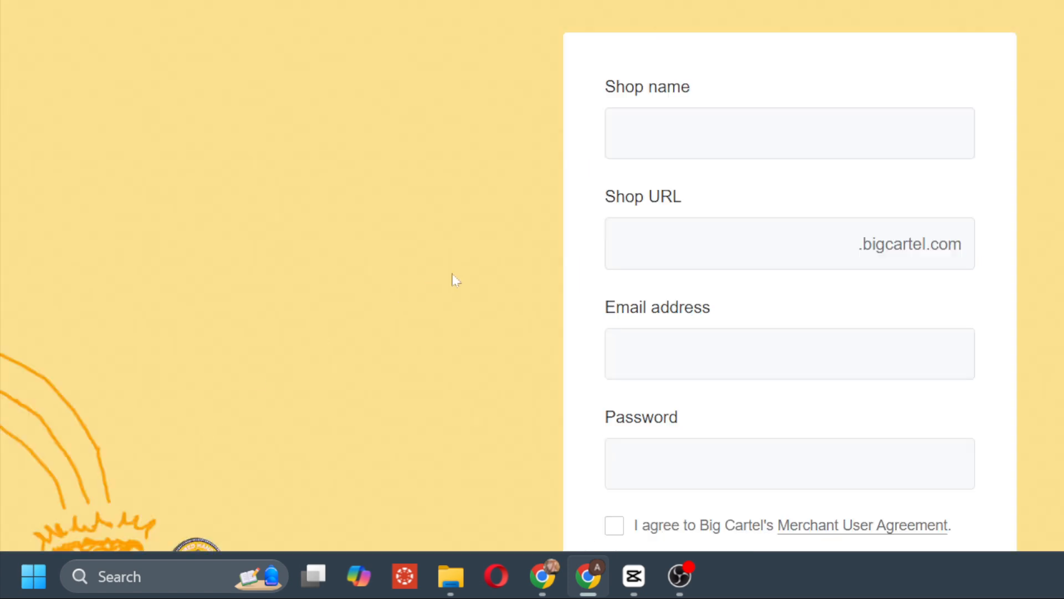
scroll(454, 281, "down", 5)
scroll(456, 280, "up", 5)
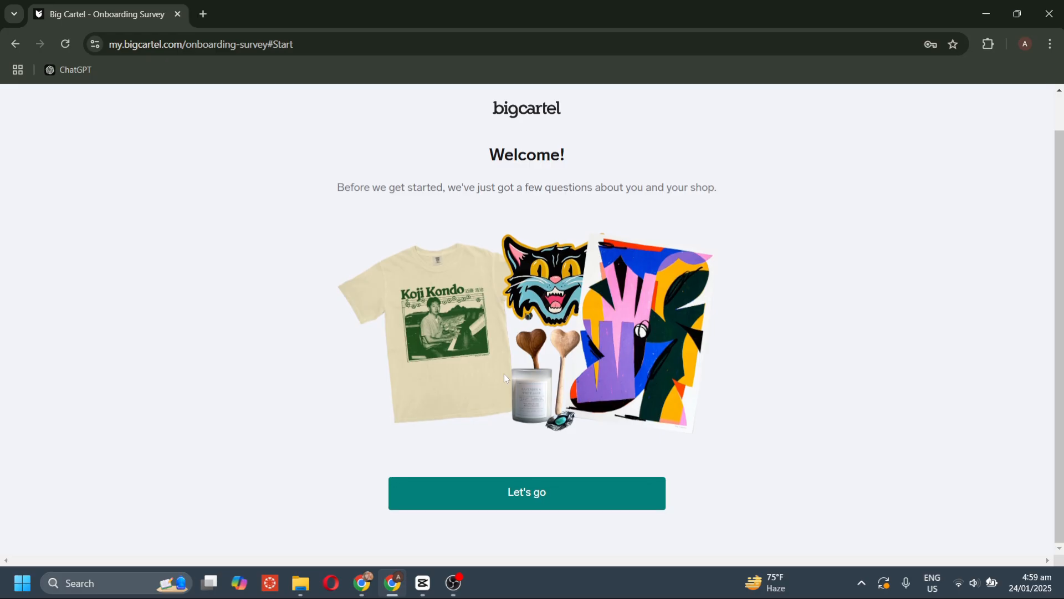
Start the onboarding survey and enter the shop owner's first name.
left_click(512, 492)
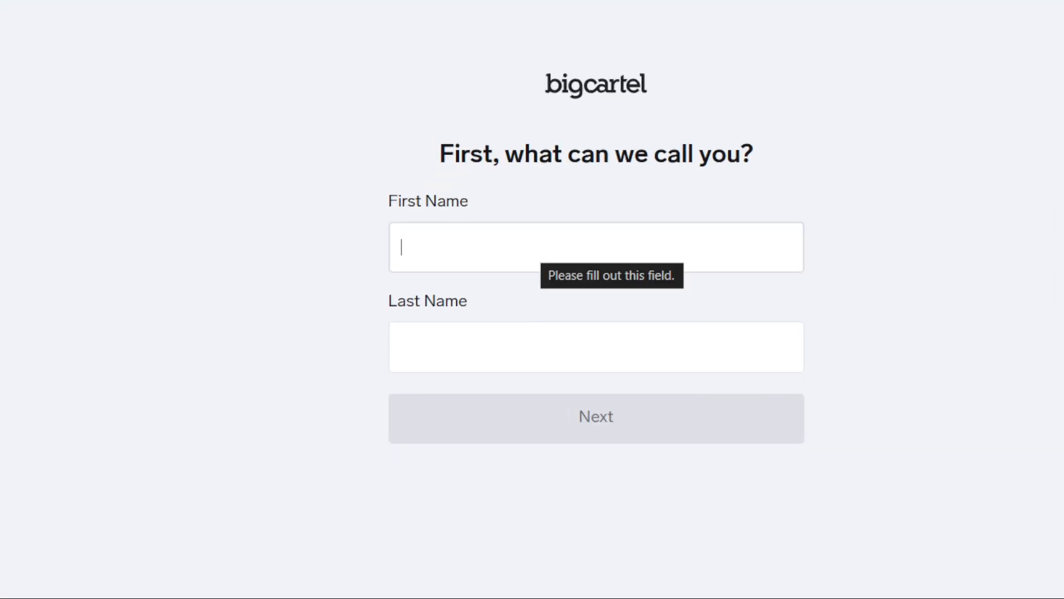
type("Ai")
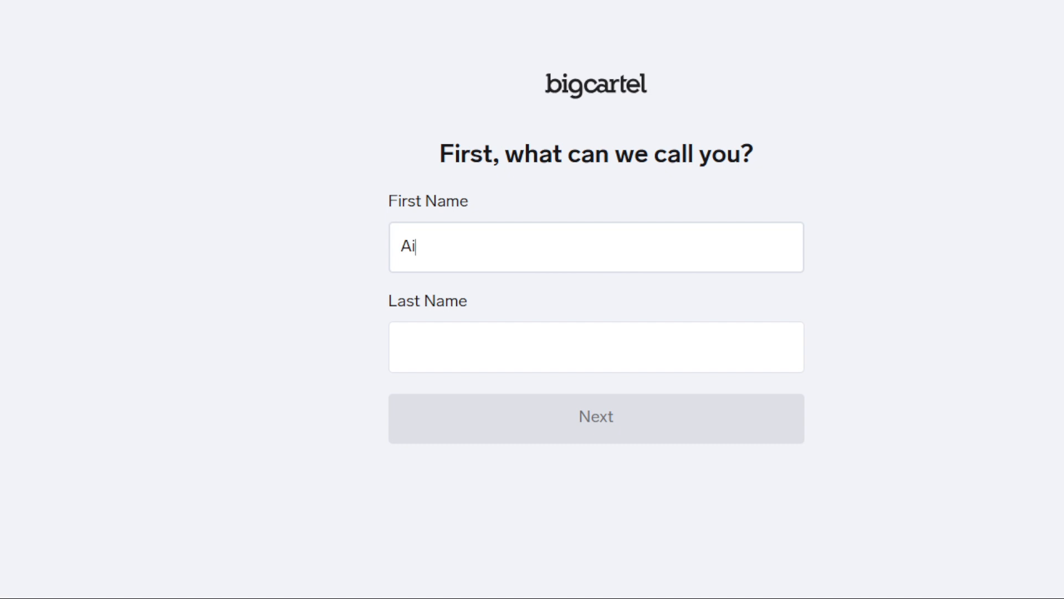
type("jin")
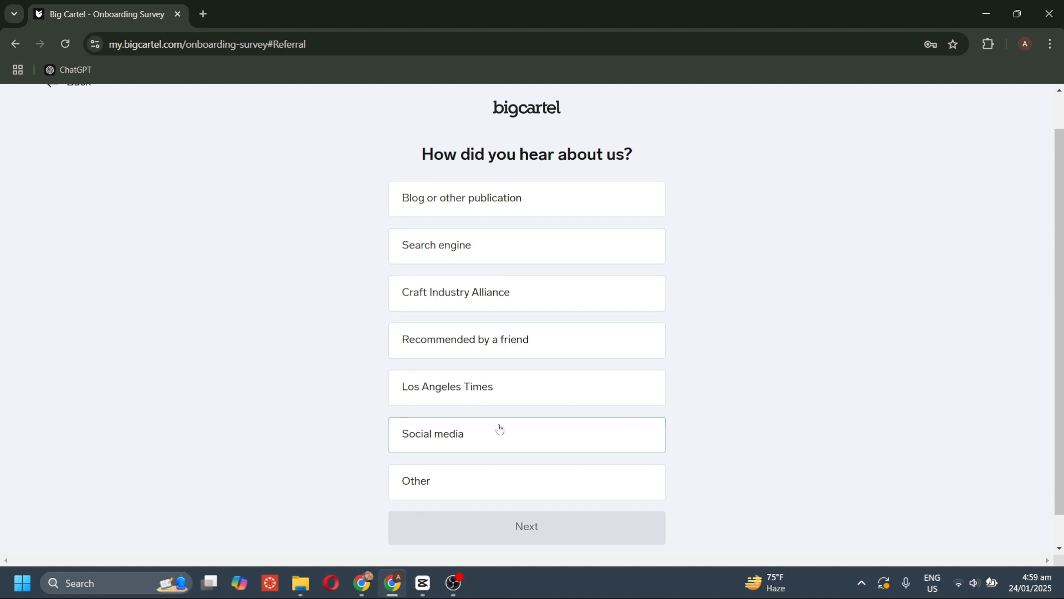
Answer the survey with "Social media" as the referral source and "I'm just exploring" as the self-description.
left_click(498, 449)
left_click(497, 535)
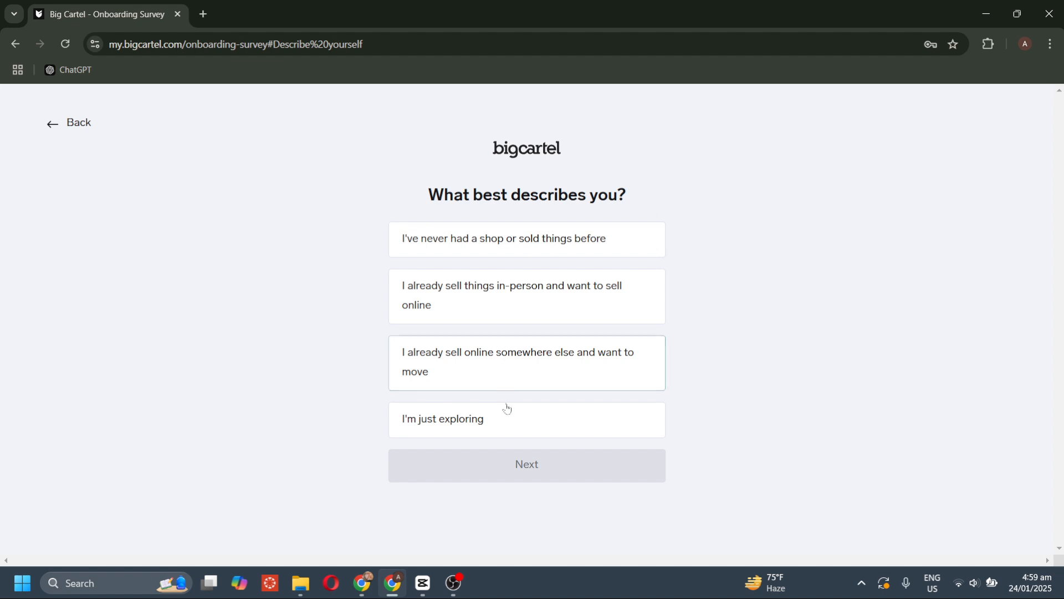
left_click(514, 425)
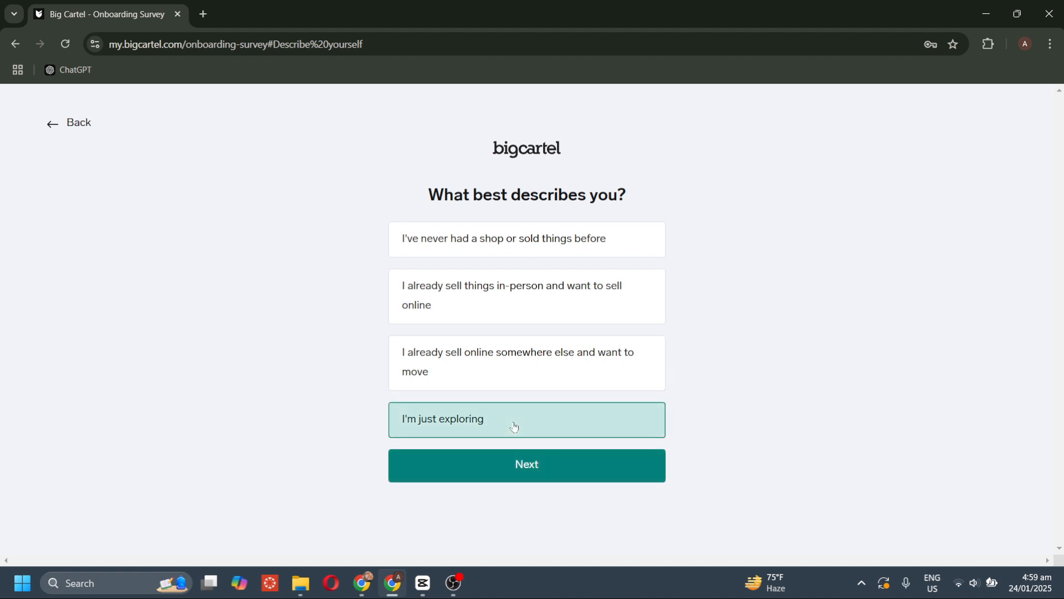
left_click(511, 463)
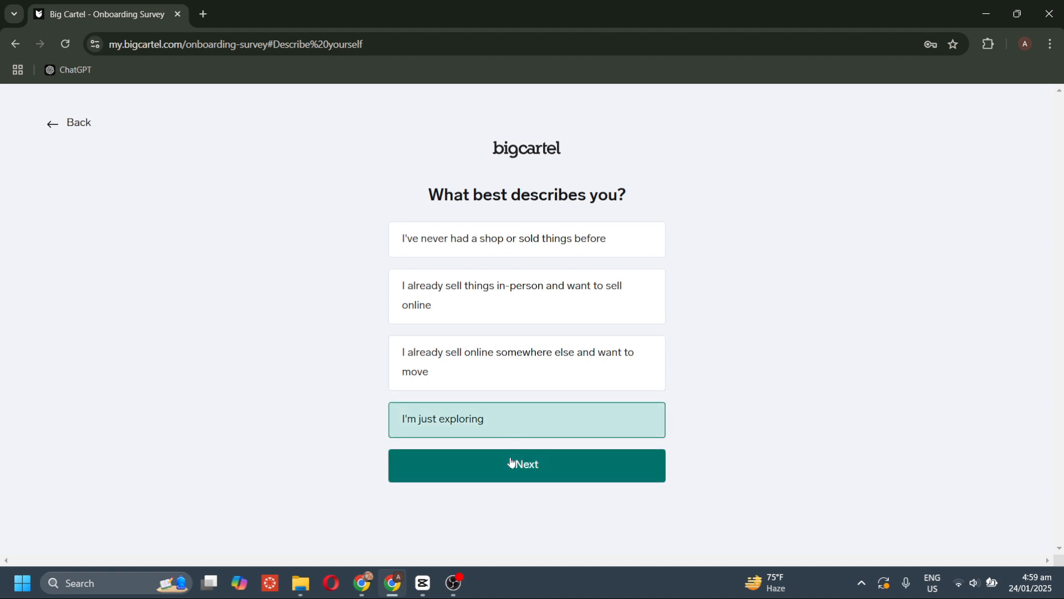
Answer the question about what you plan to sell with "I'm not sure yet" and submit it.
scroll(547, 327, "down", 1)
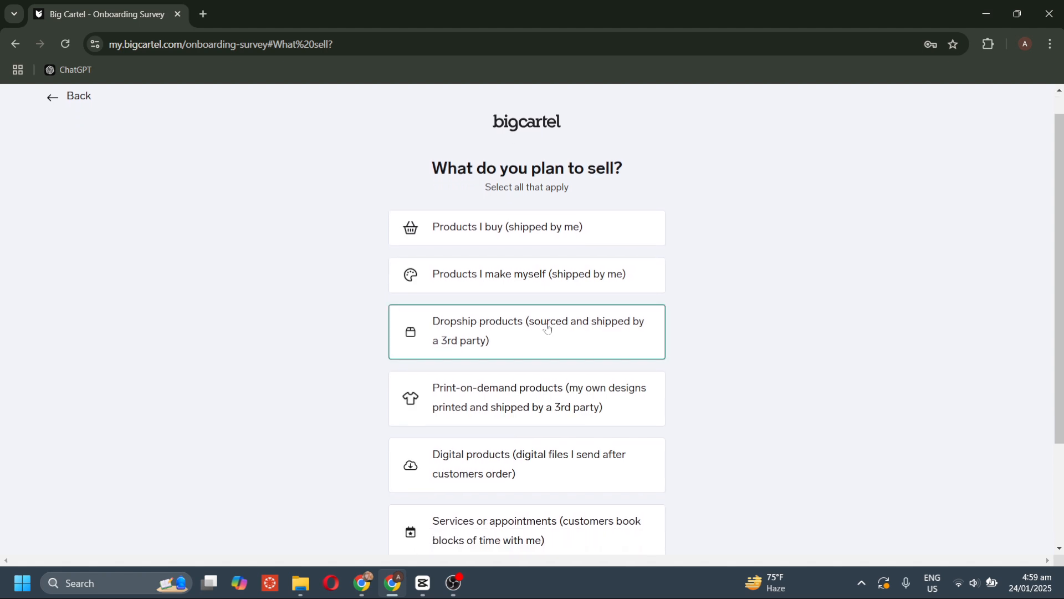
scroll(547, 327, "down", 1)
scroll(548, 327, "down", 1)
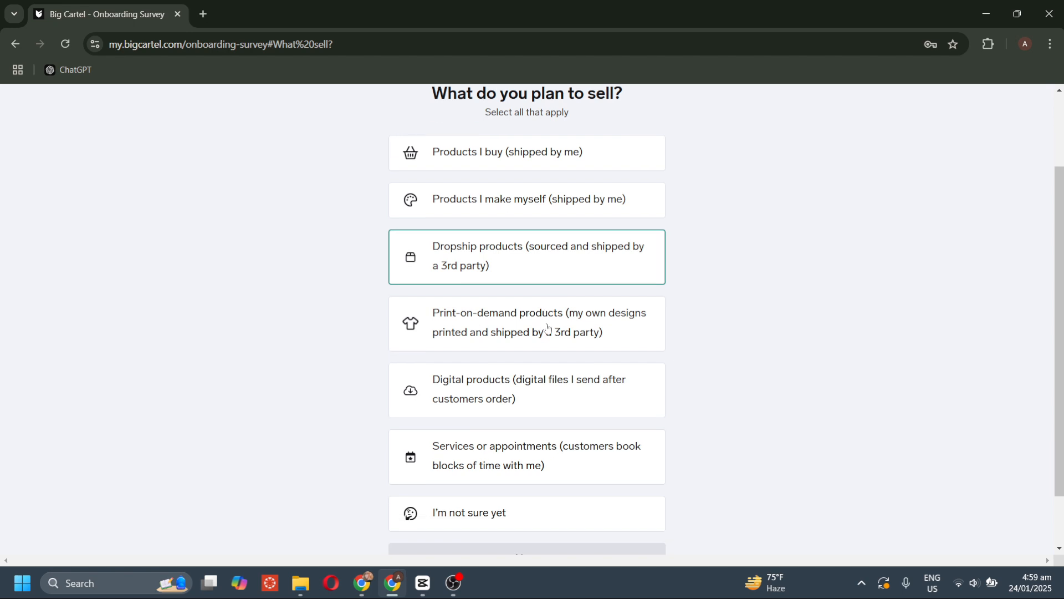
scroll(547, 327, "down", 1)
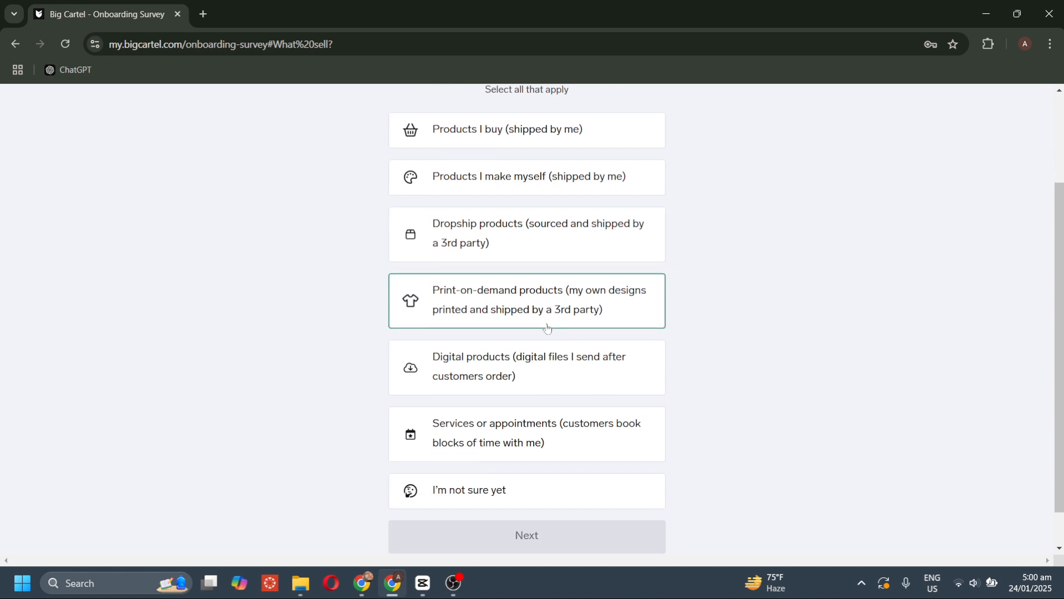
left_click(527, 499)
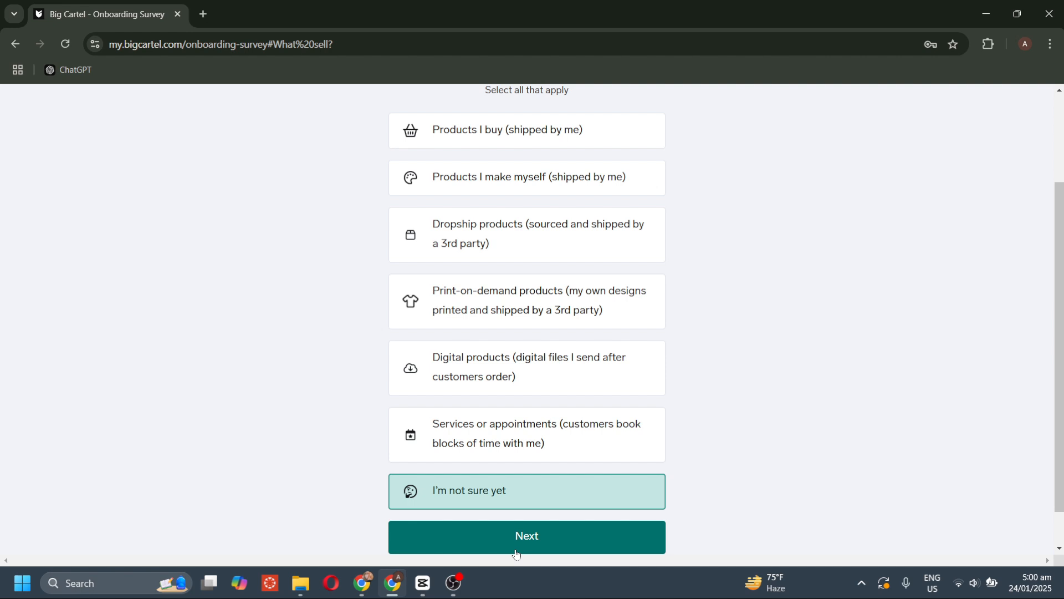
left_click(516, 550)
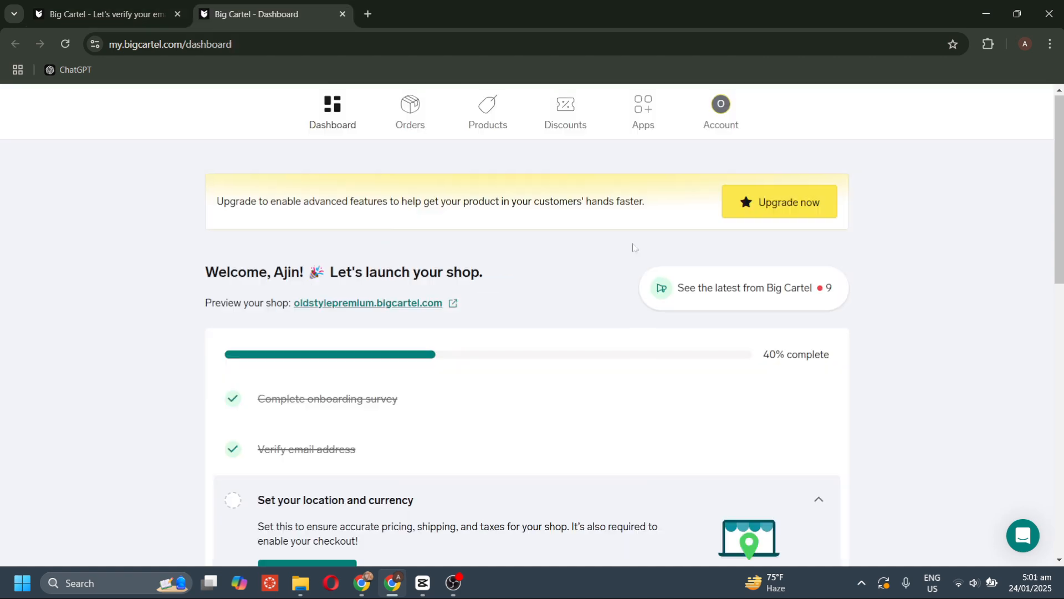
Open the location and currency setup from the launch checklist and begin entering the shop's street address.
scroll(635, 248, "down", 1)
scroll(635, 248, "down", 1)
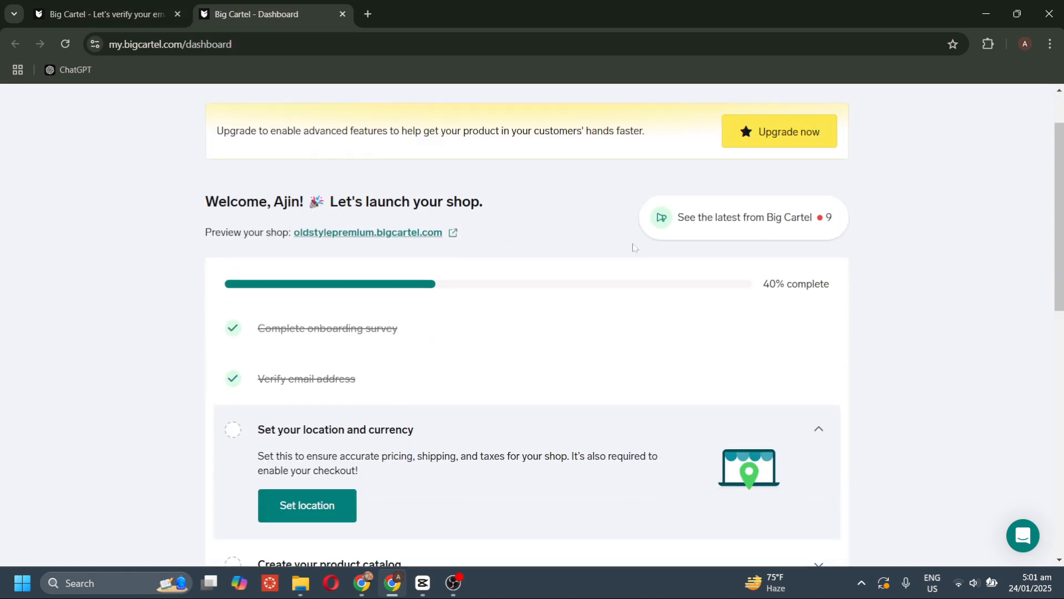
scroll(634, 248, "down", 3)
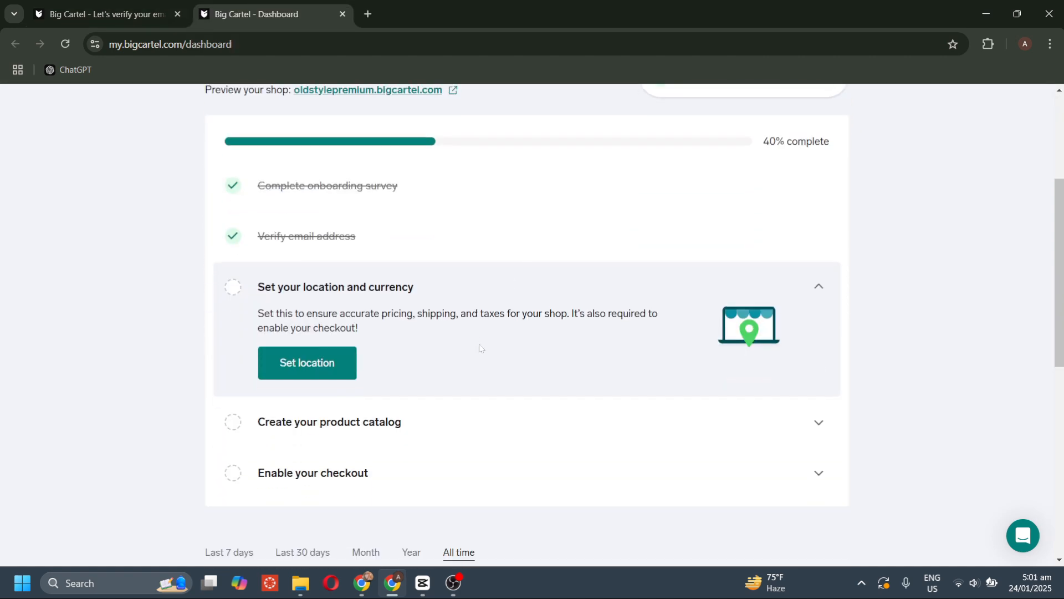
scroll(479, 348, "down", 1)
scroll(444, 345, "up", 1)
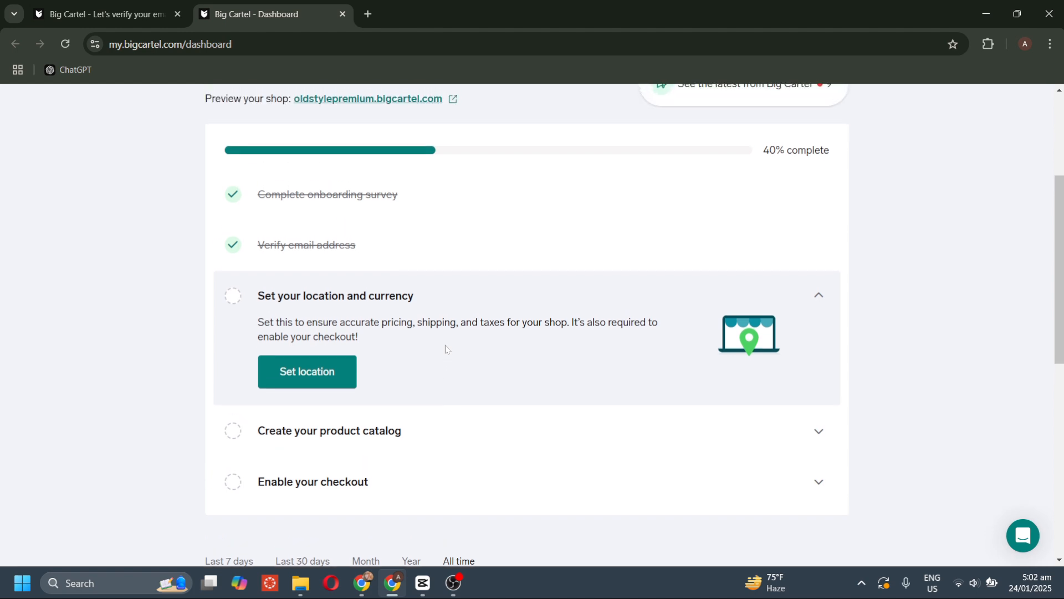
left_click(335, 368)
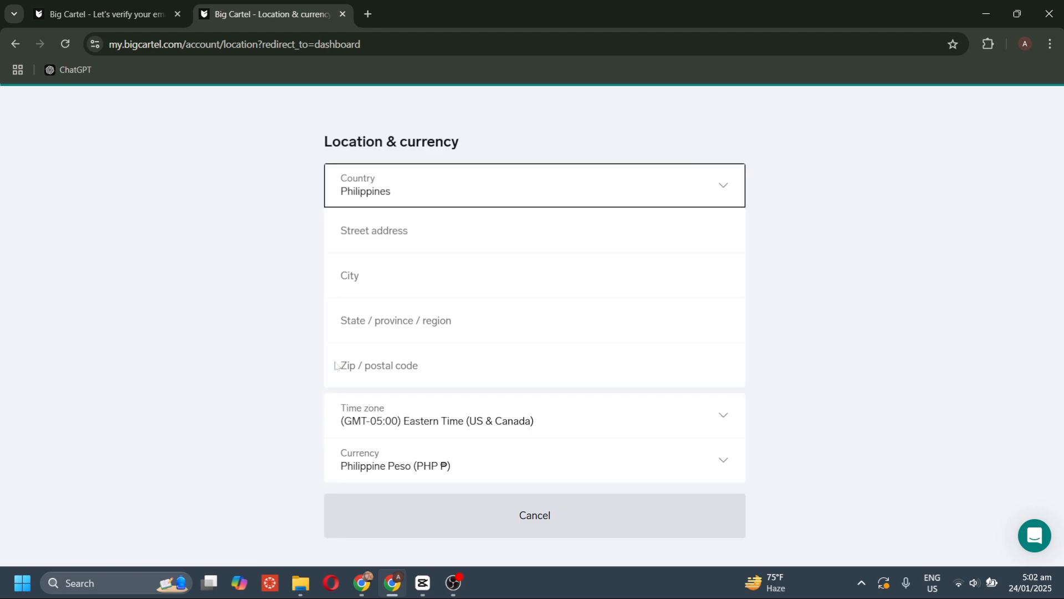
left_click(434, 232)
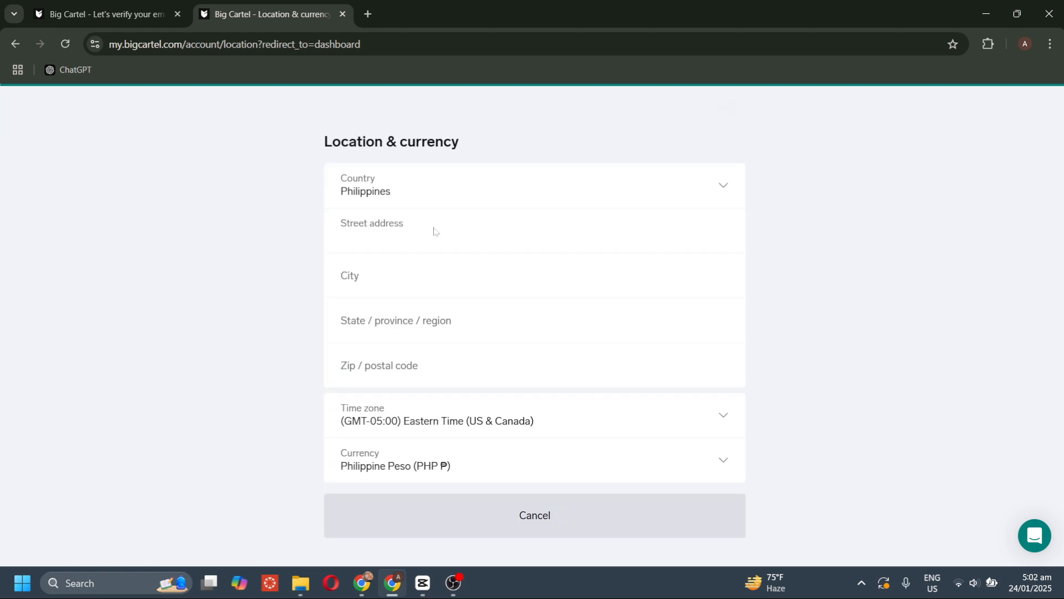
type("#")
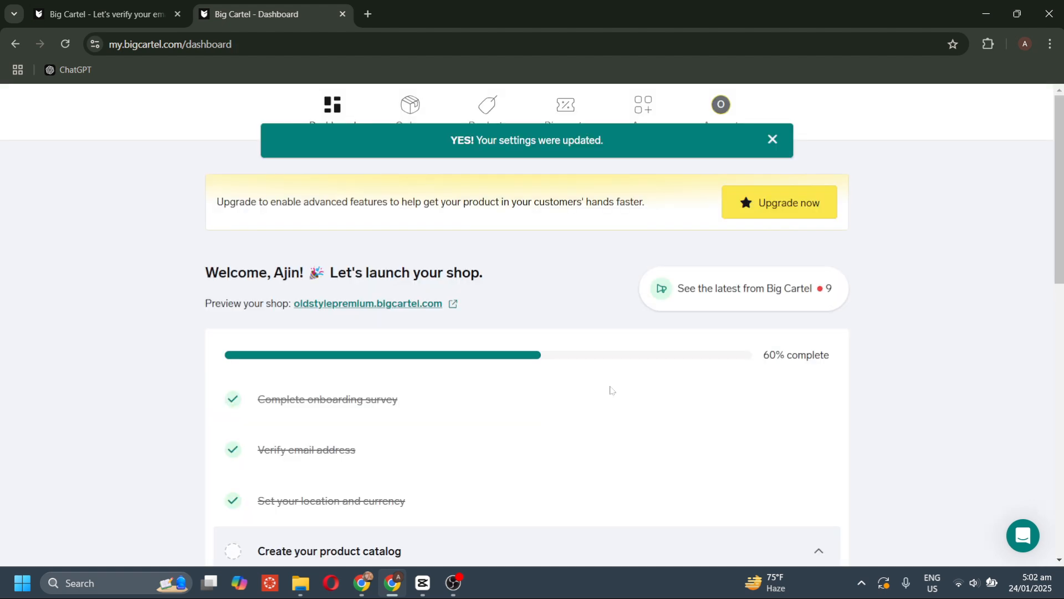
Begin the product catalog from the launch checklist by choosing to add a product manually.
scroll(610, 390, "down", 3)
scroll(610, 388, "down", 1)
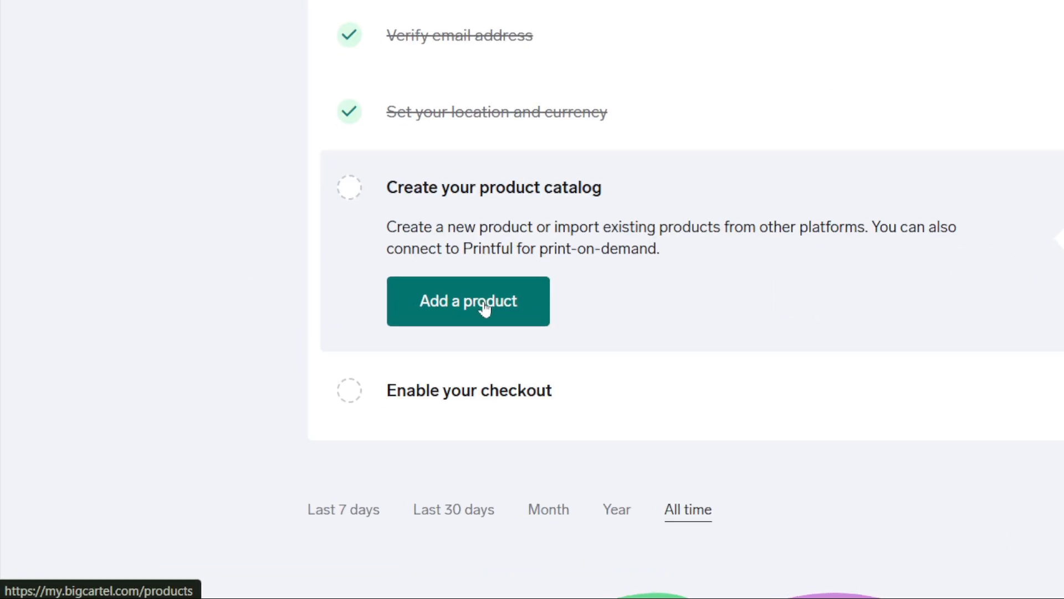
left_click(484, 308)
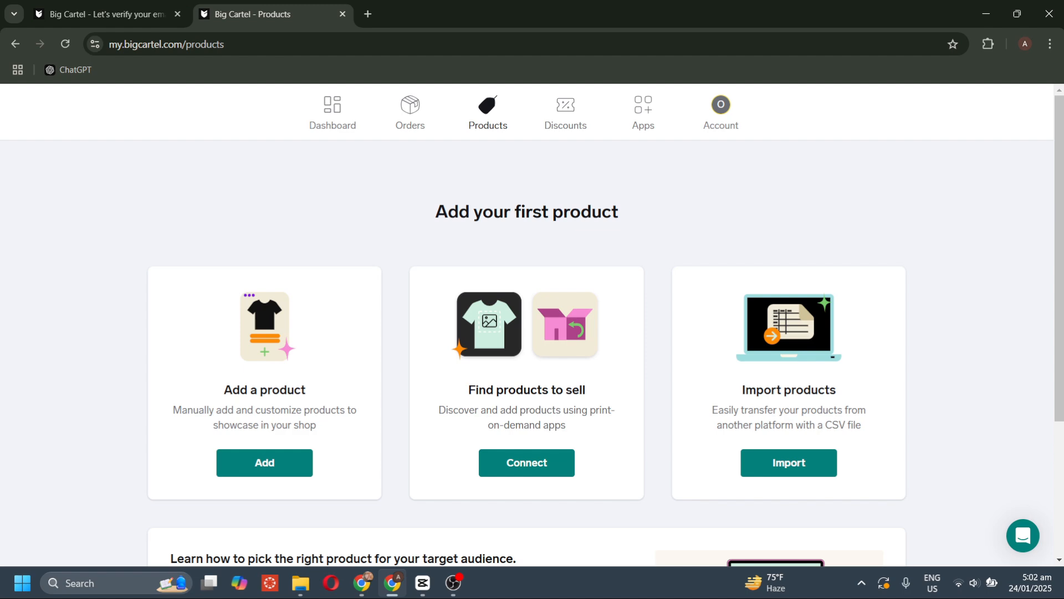
scroll(489, 393, "up", 1)
scroll(382, 429, "down", 1)
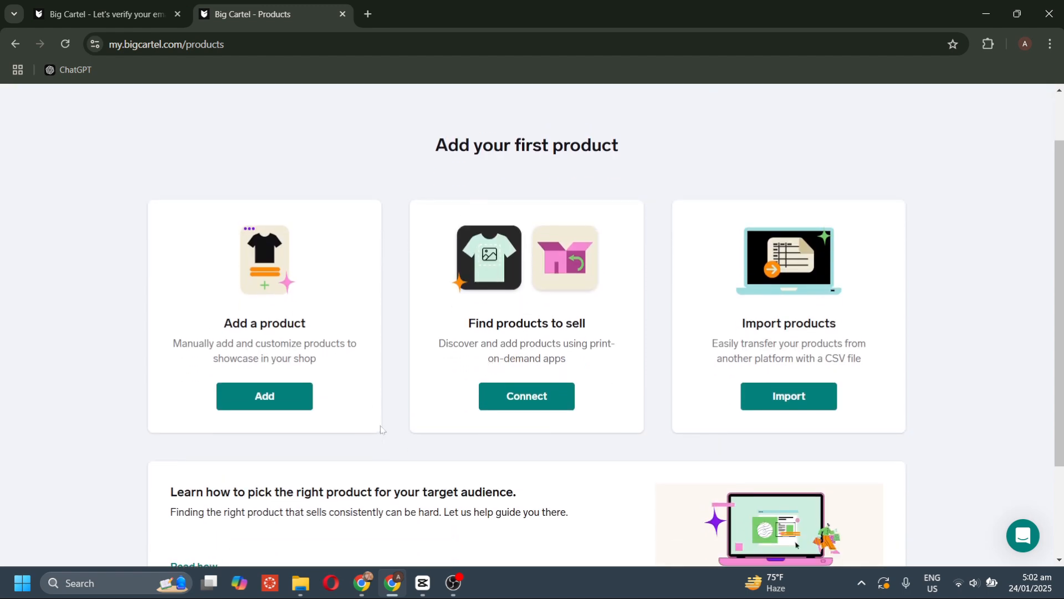
scroll(382, 430, "up", 1)
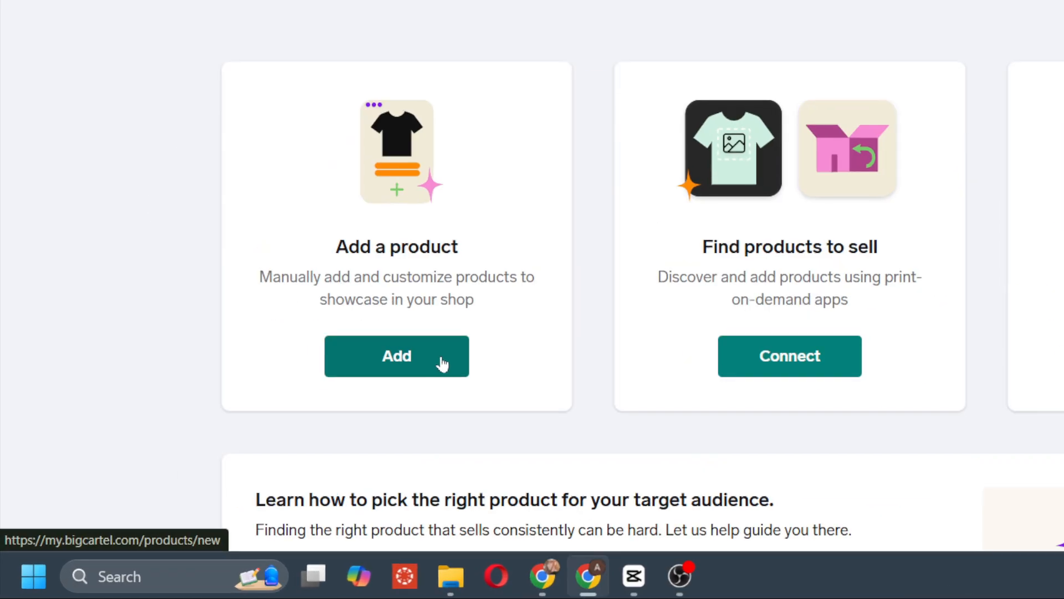
left_click(426, 370)
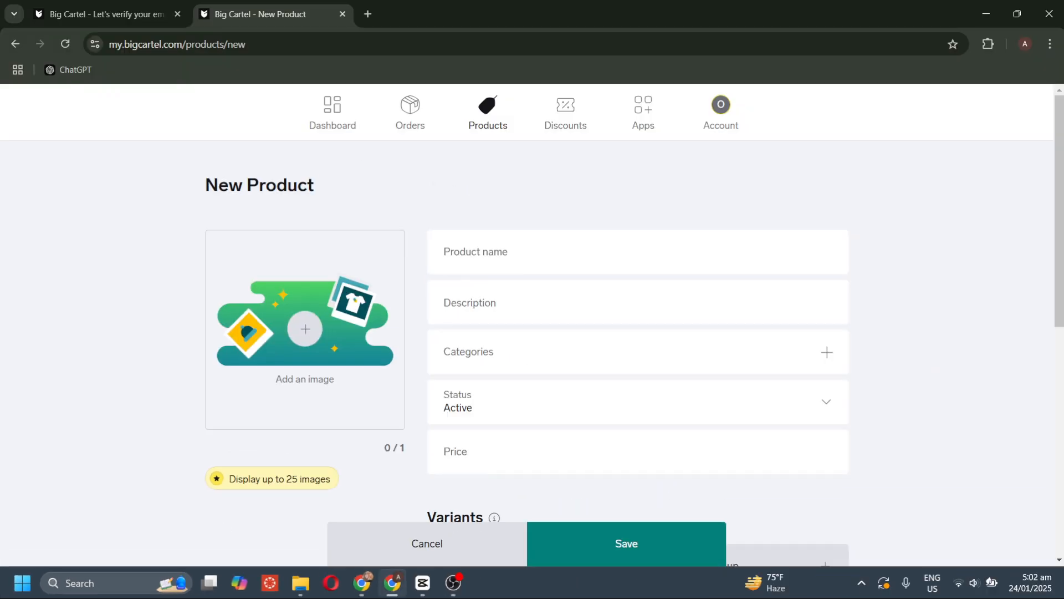
Upload clock-6518632_1280.jpg as the new product's image and name the product "Watch".
left_click(494, 252)
left_click(298, 343)
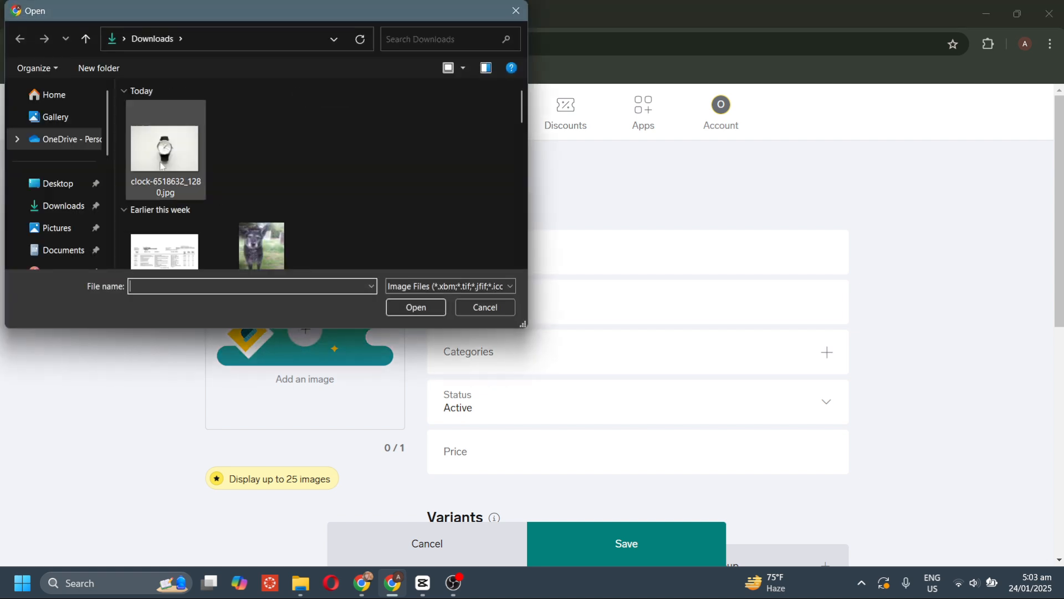
double_click(161, 161)
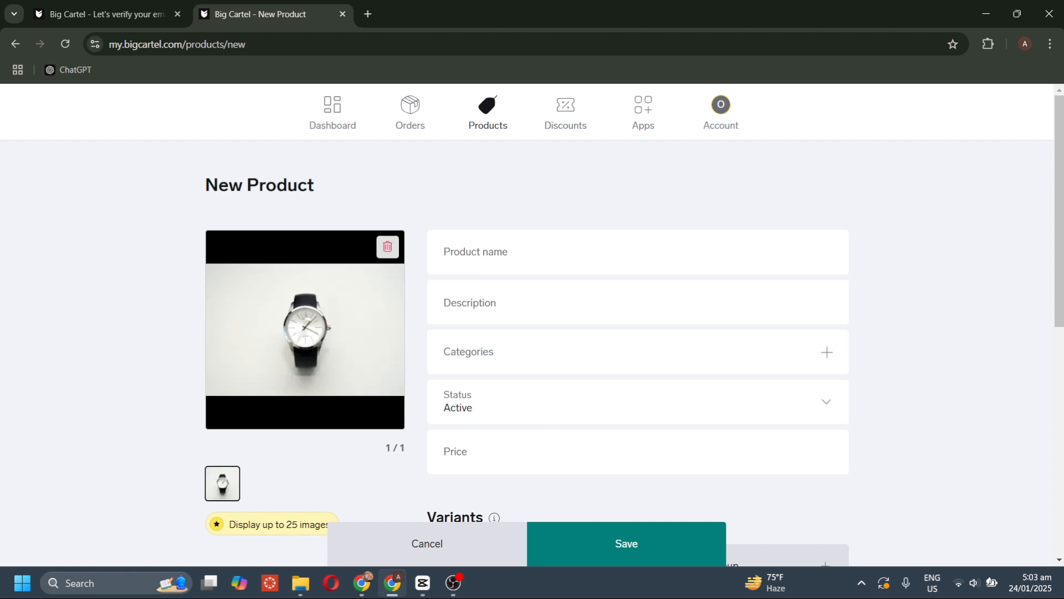
type("Watch")
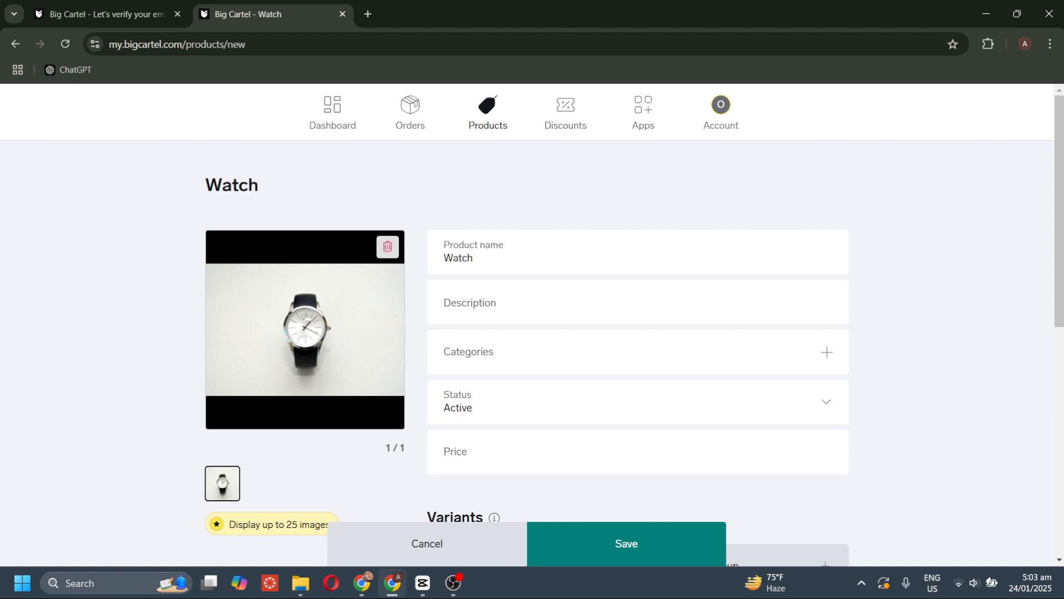
Describe the product as "Black Striped Silver Plated Watch" and choose Active as its status.
key("Tab")
left_click(544, 404)
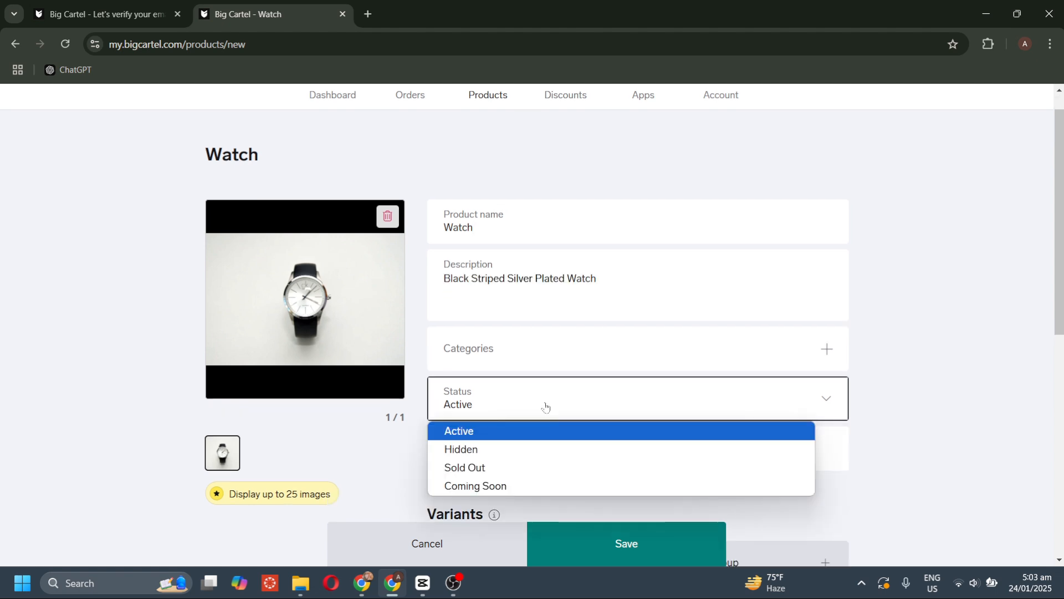
scroll(544, 405, "down", 2)
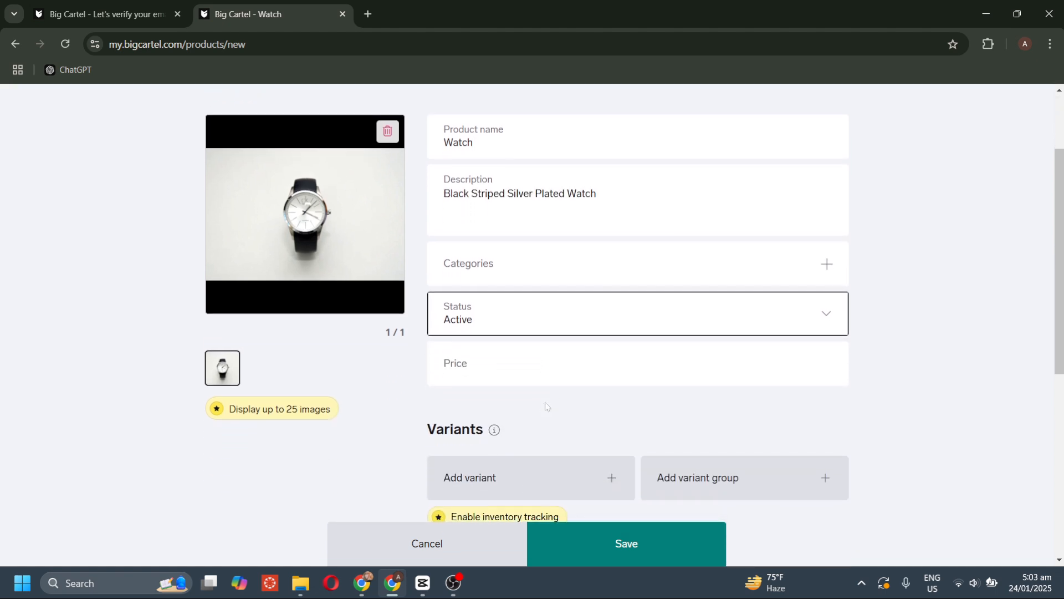
left_click(551, 324)
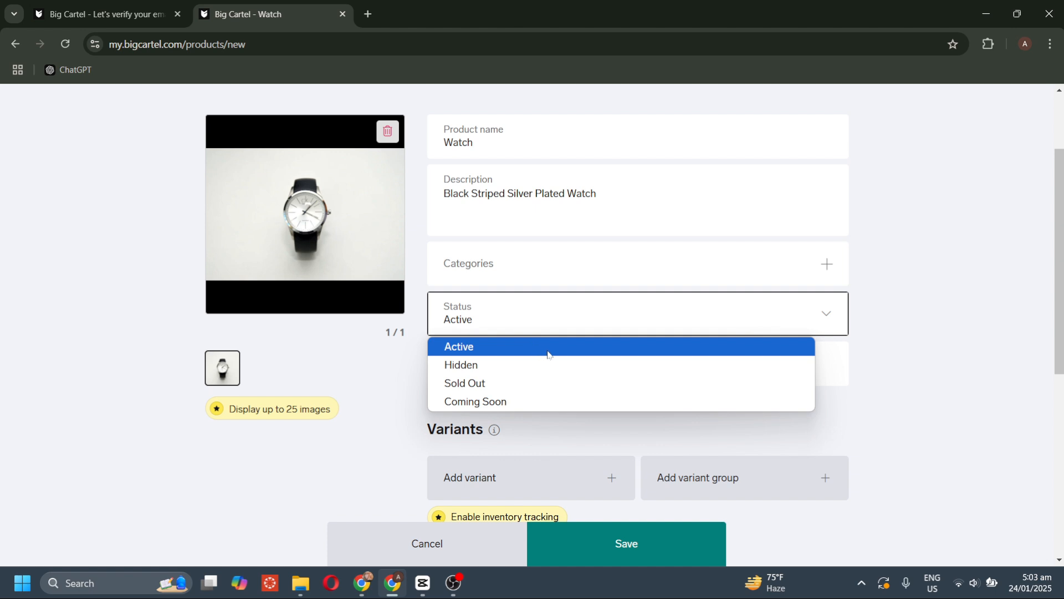
left_click(548, 346)
scroll(548, 355, "down", 2)
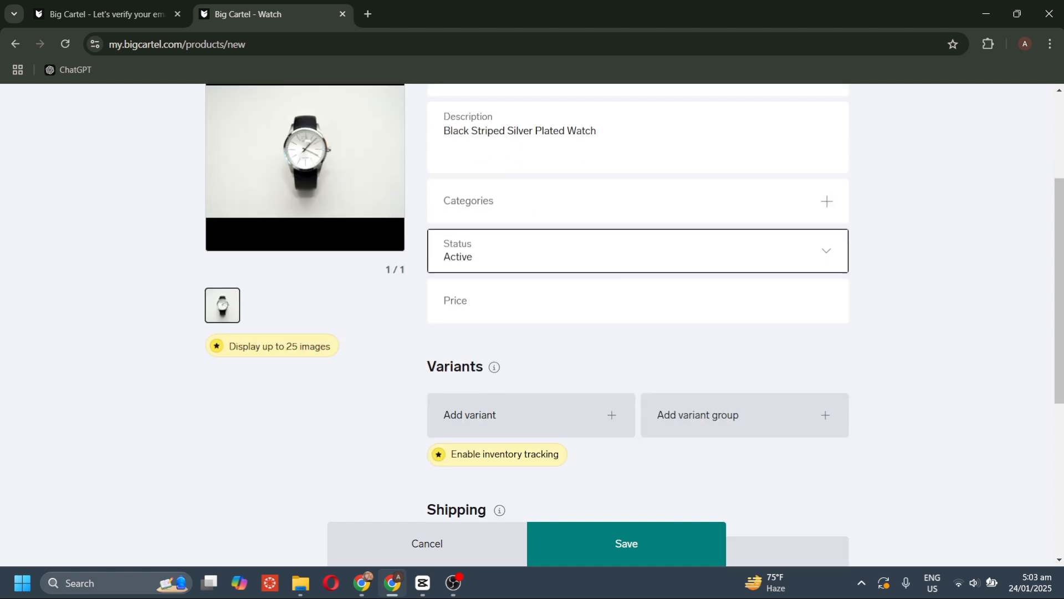
Set the watch's price to 1000.
key("Tab")
scroll(546, 299, "up", 2)
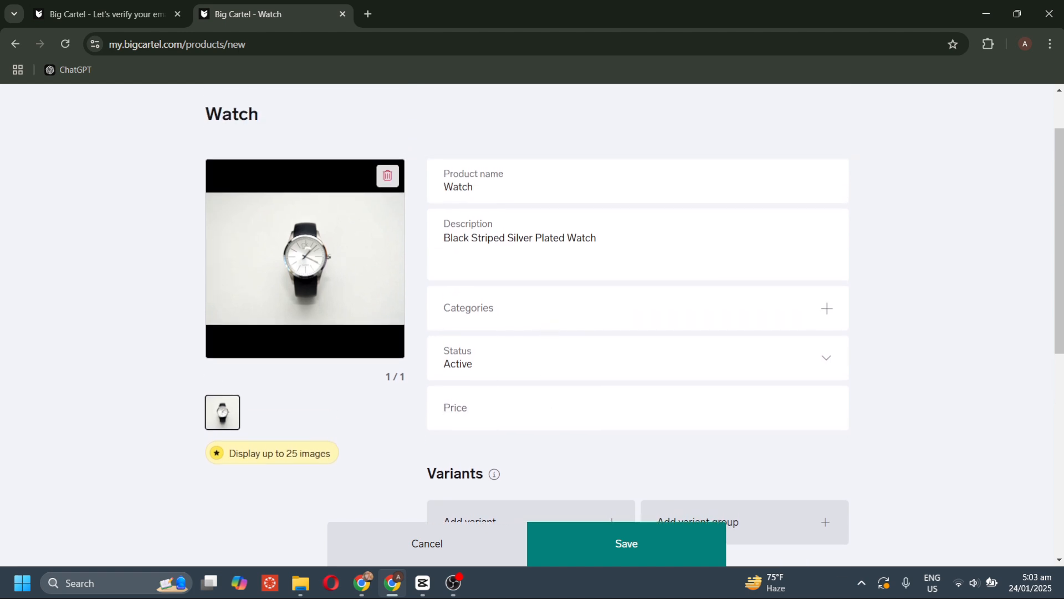
left_click(542, 411)
type("1000")
scroll(541, 411, "down", 2)
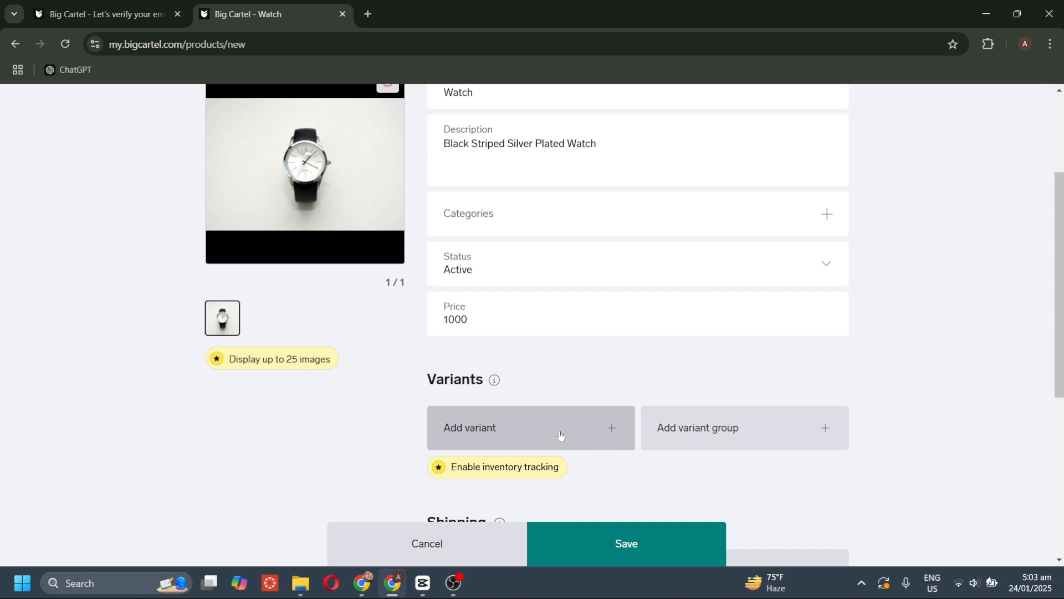
Add a product variant named "Men" with a price of ₱1,500.00.
scroll(561, 435, "down", 2)
left_click(563, 307)
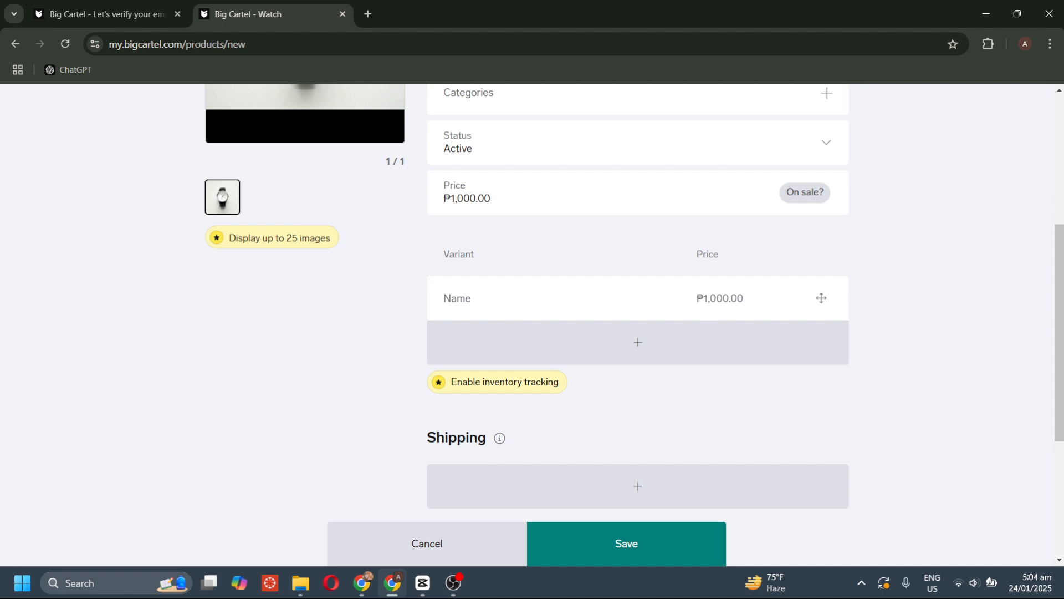
scroll(721, 309, "down", 1)
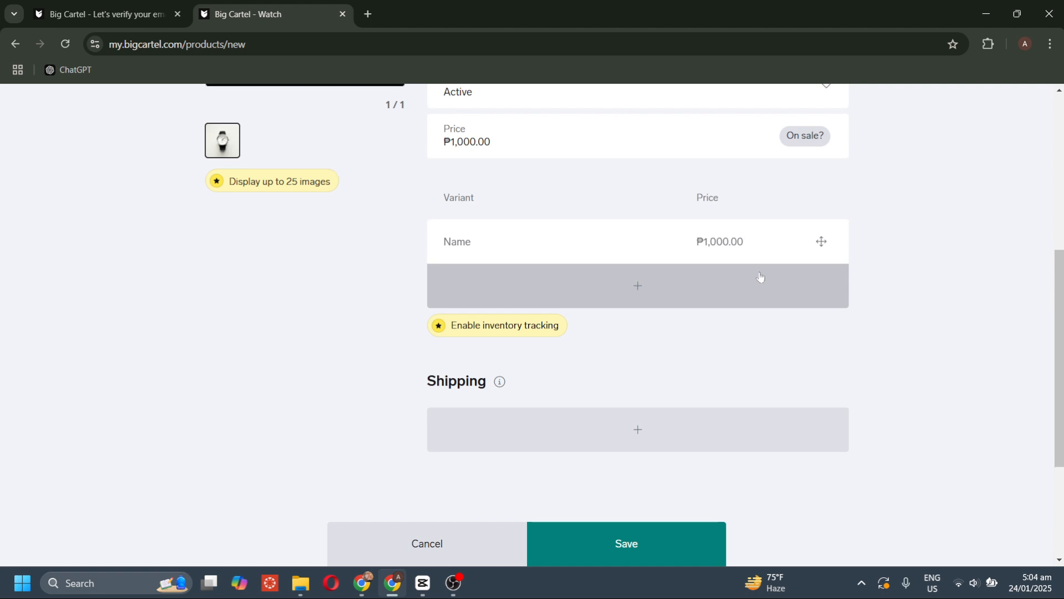
scroll(760, 277, "up", 3)
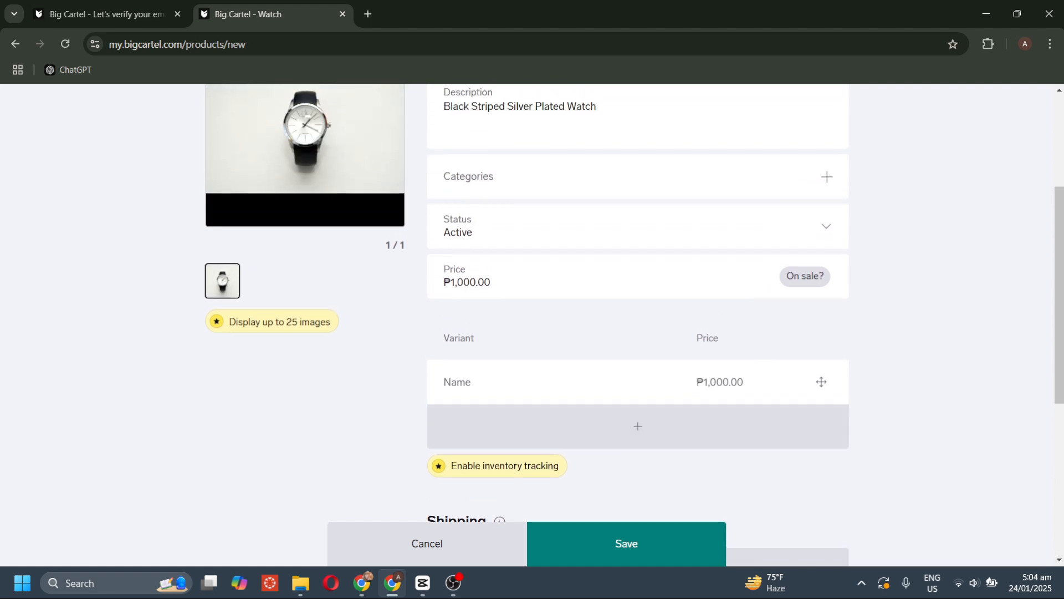
left_click(458, 383)
scroll(480, 397, "up", 1)
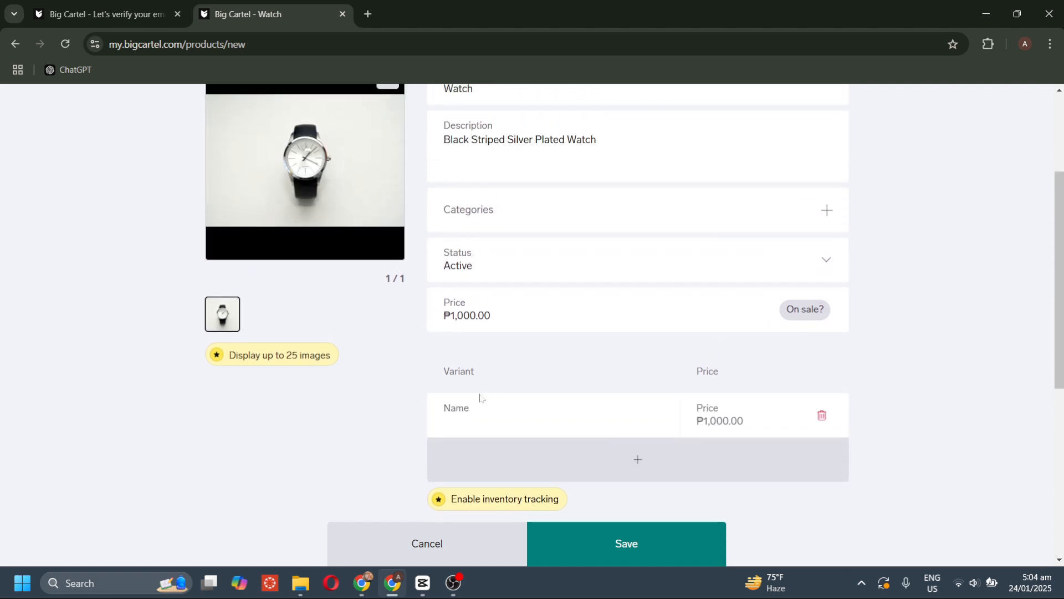
scroll(480, 393, "down", 1)
type("Men's Var")
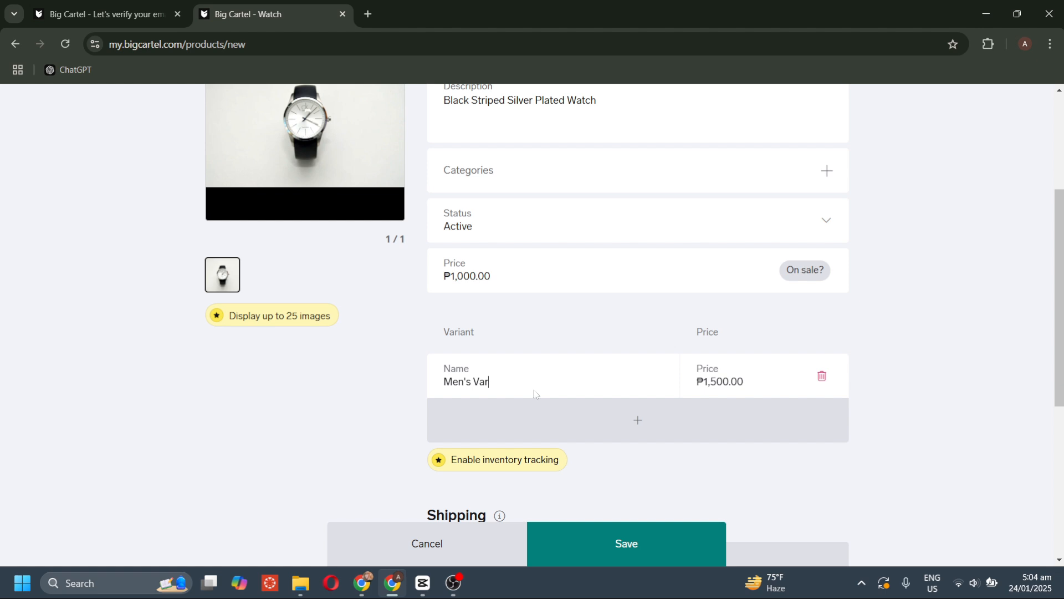
scroll(535, 394, "down", 3)
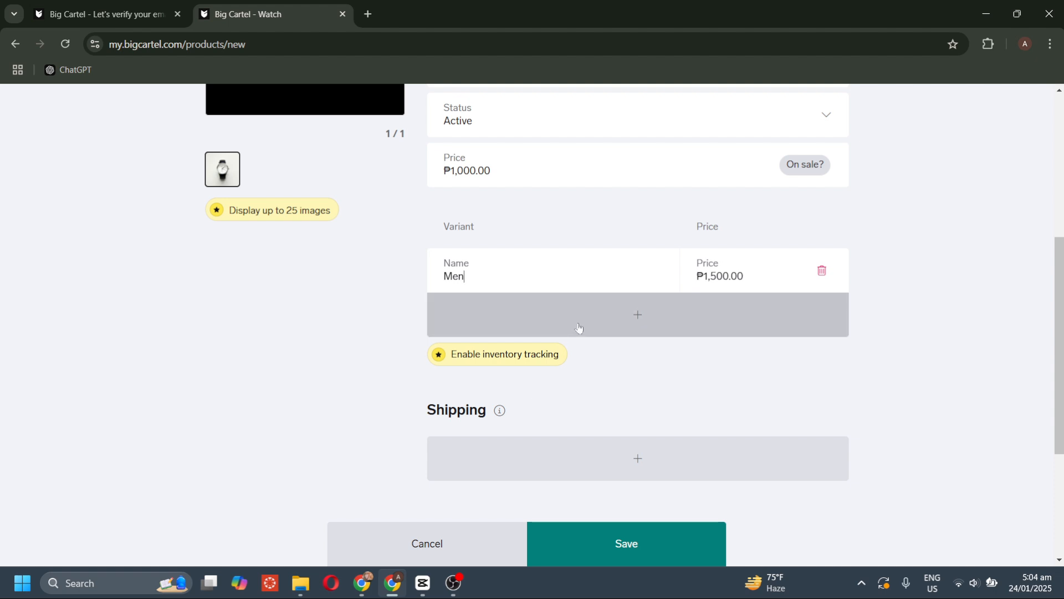
Add a shipping rate for Singapore with 500.00 as the cost when the watch ships alone.
scroll(684, 495, "down", 2)
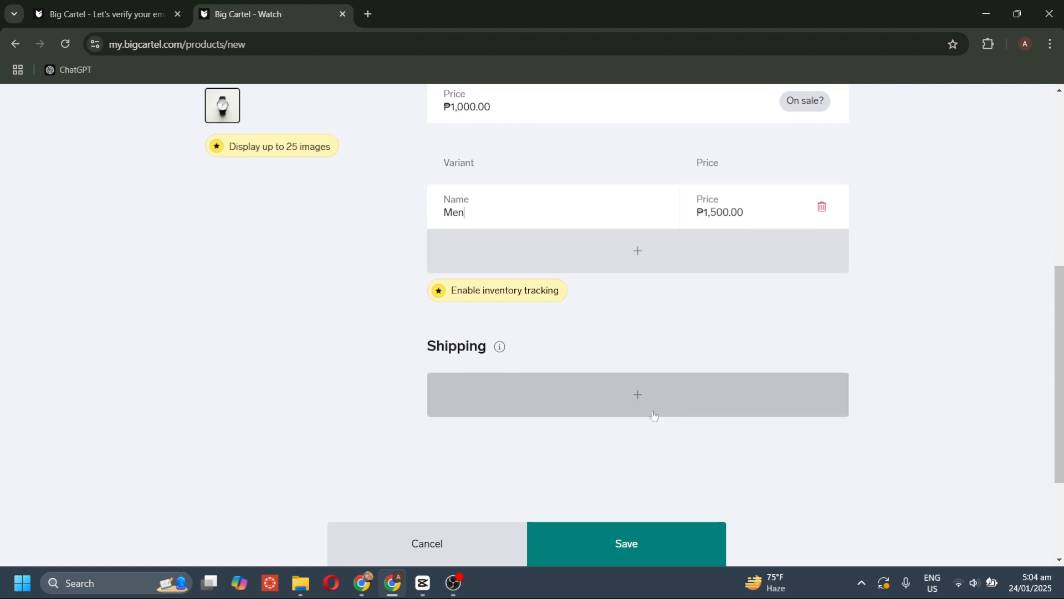
left_click(656, 415)
left_click(560, 394)
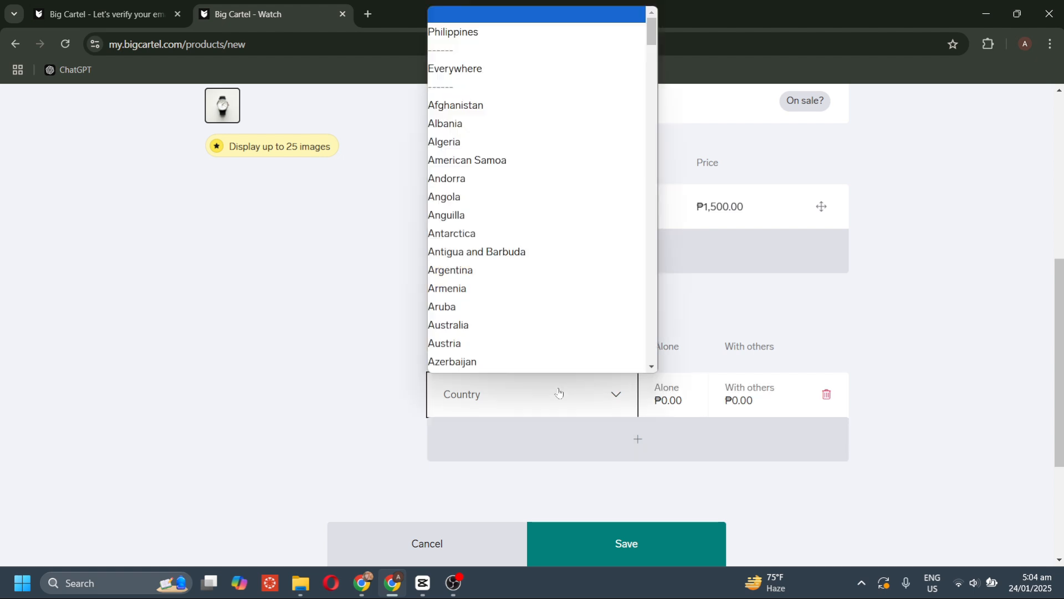
scroll(514, 338, "down", 15)
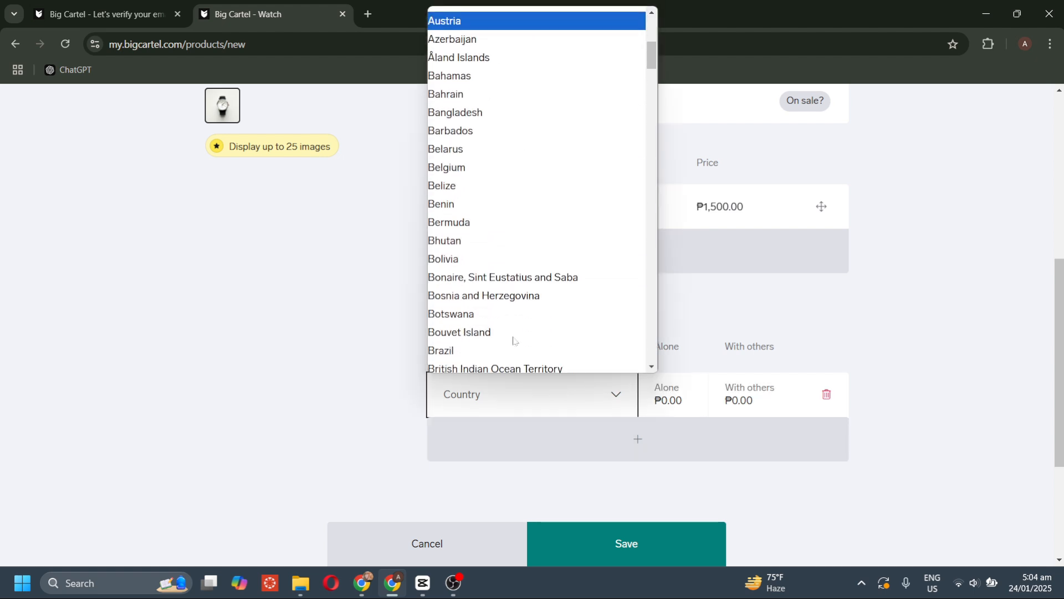
scroll(513, 340, "down", 15)
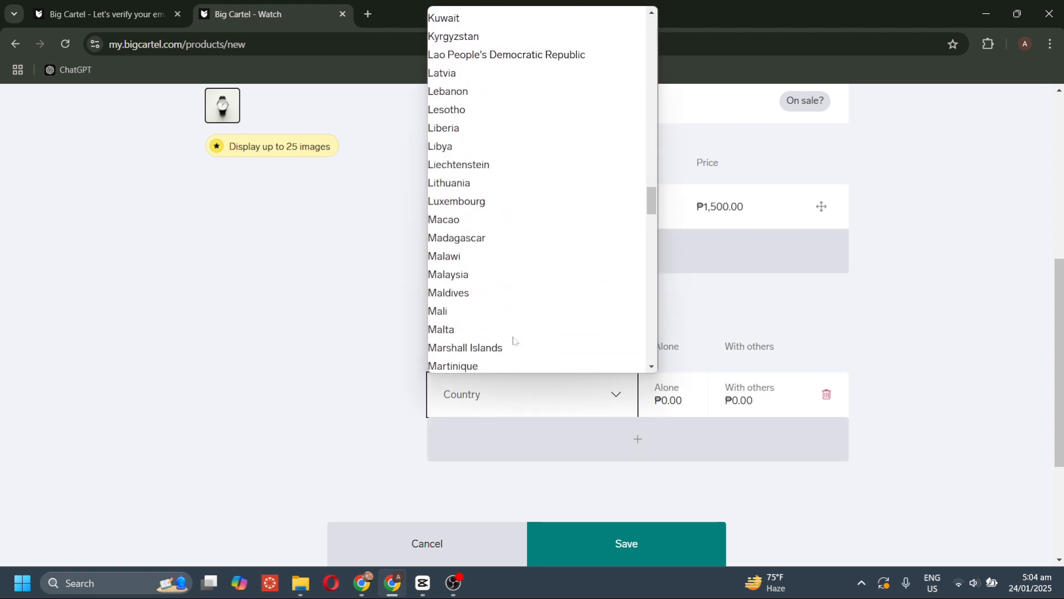
scroll(514, 340, "down", 15)
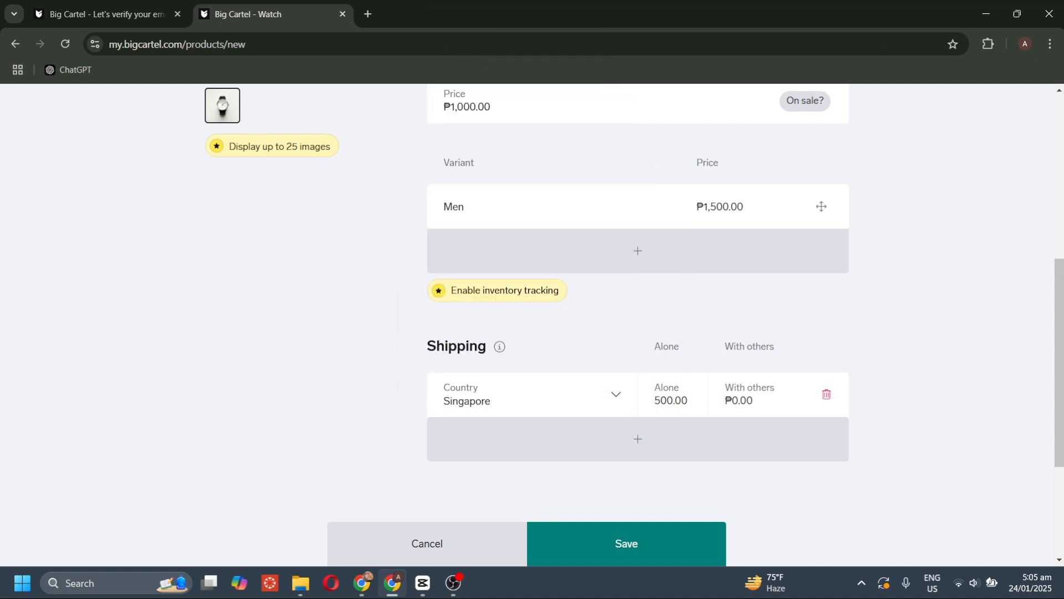
key("Tab")
Add a second variant named "Women" priced at 1,000.00, save the product and check the saved details.
scroll(772, 417, "down", 2)
scroll(693, 417, "down", 2)
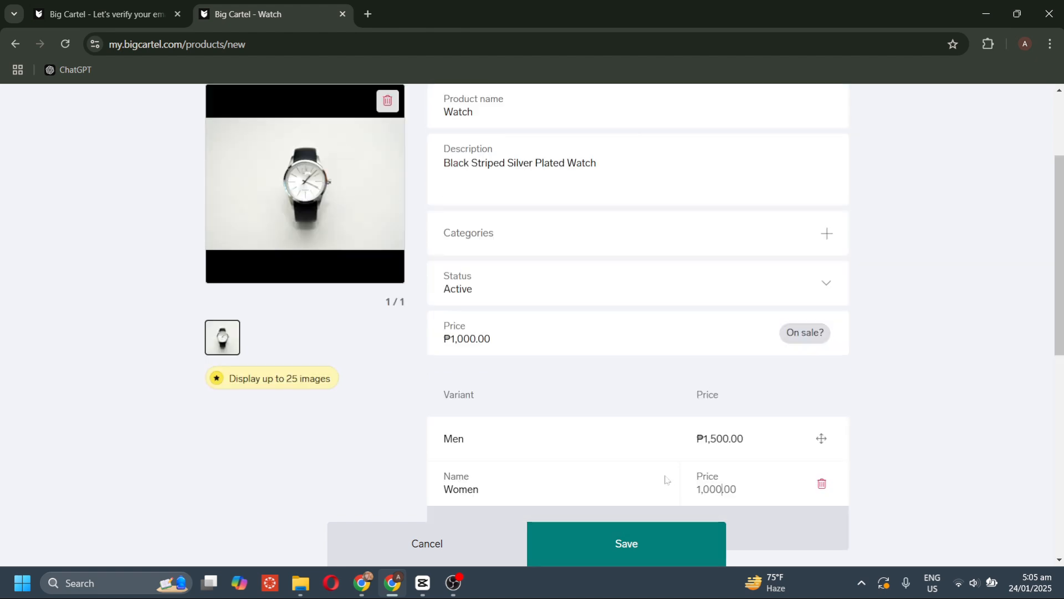
type("1,")
left_click(663, 544)
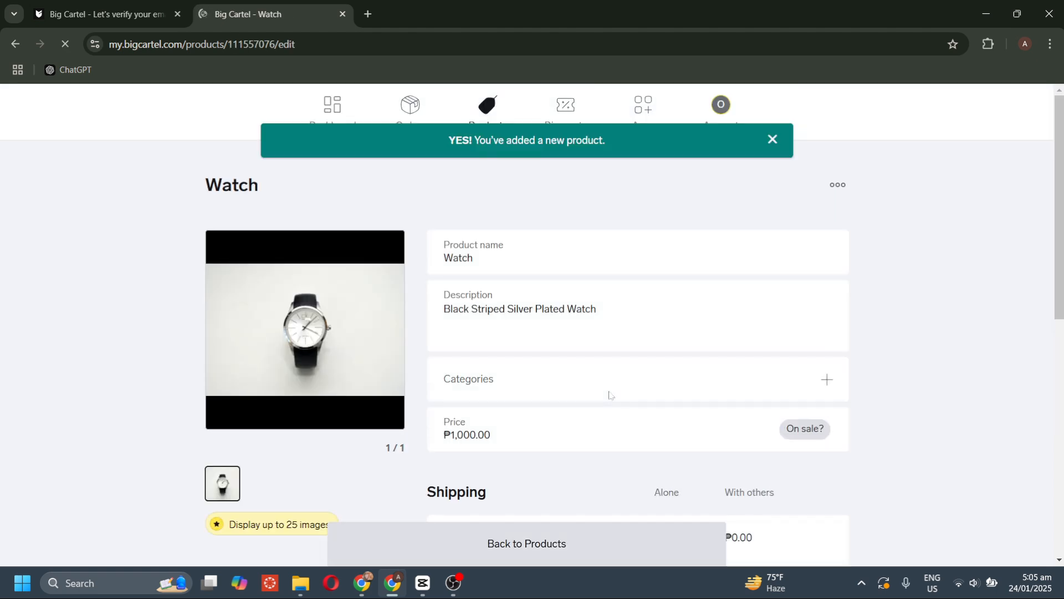
scroll(609, 395, "down", 5)
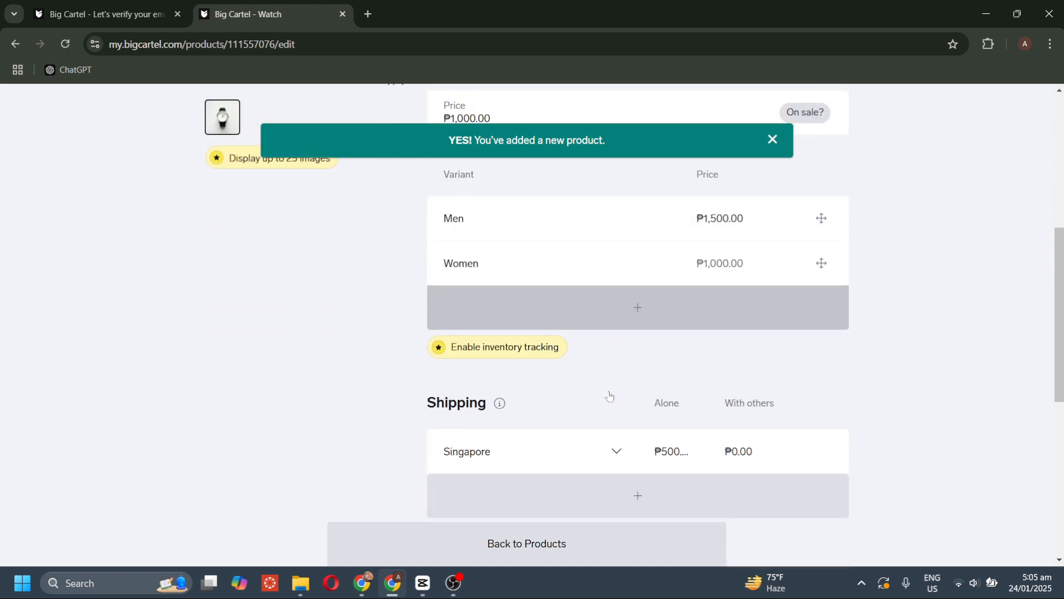
scroll(609, 394, "up", 7)
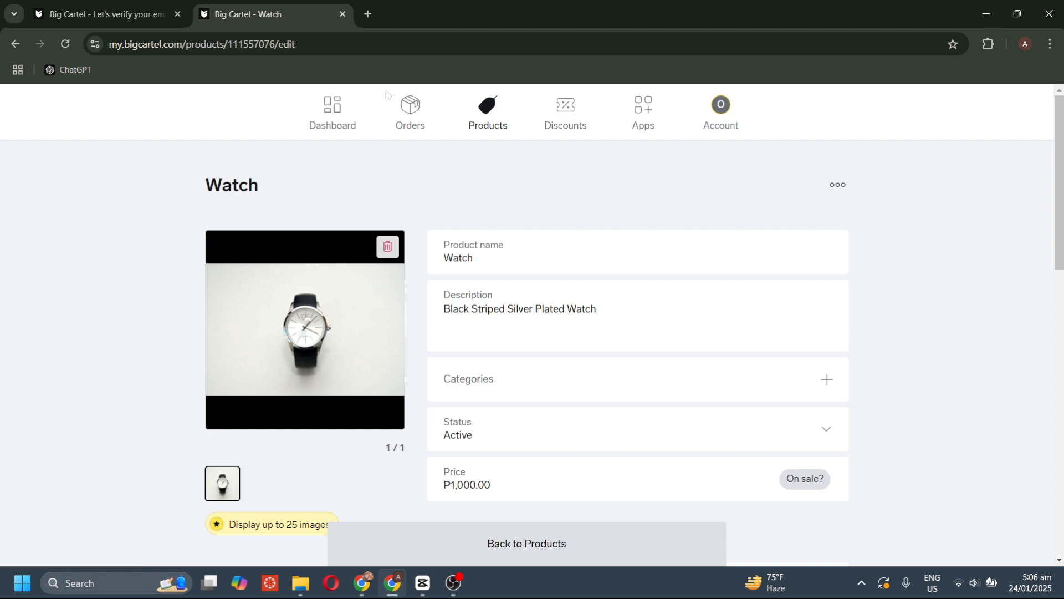
Open the payment setup from the dashboard's checkout checklist item and examine the Stripe and PayPal options.
left_click(348, 104)
scroll(399, 341, "down", 5)
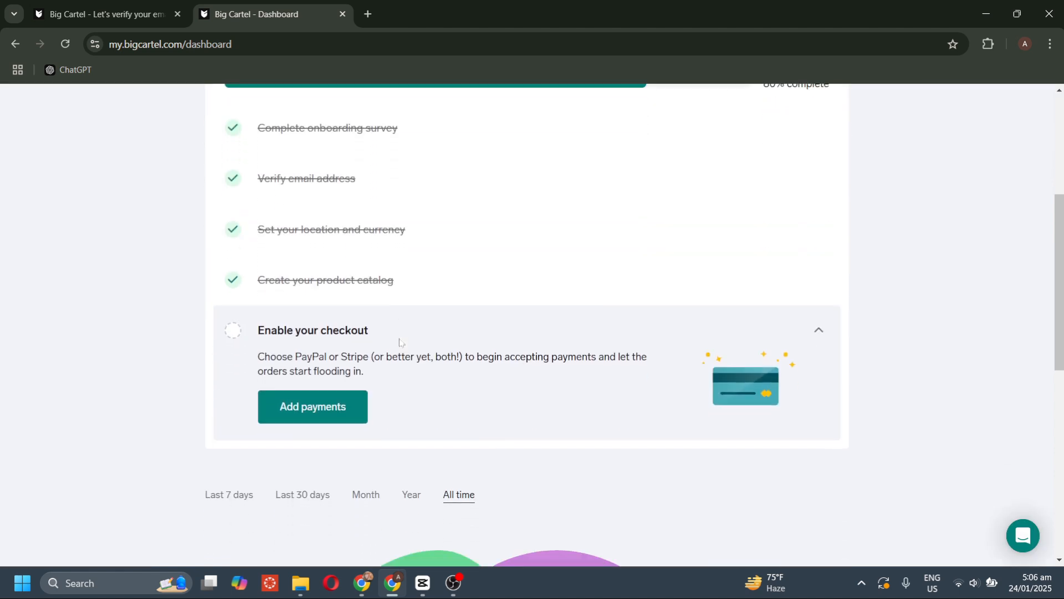
scroll(399, 342, "up", 1)
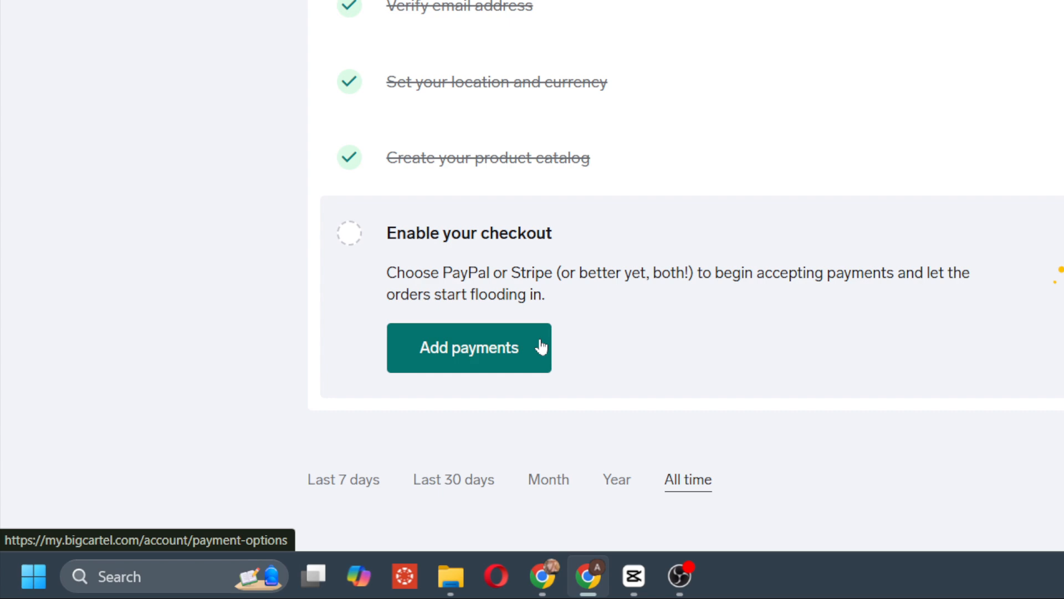
left_click(540, 346)
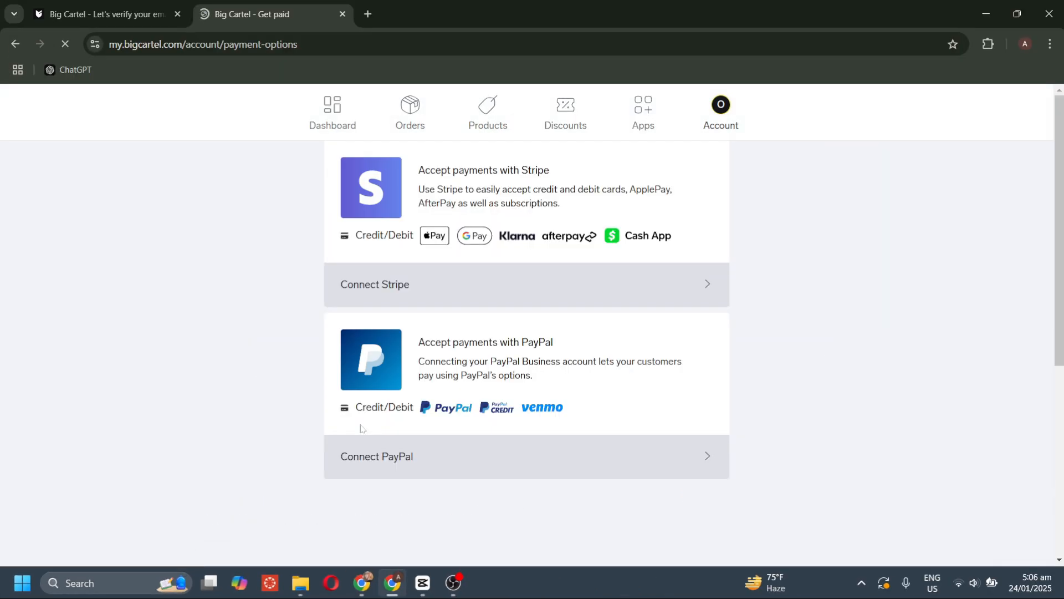
scroll(486, 400, "down", 5)
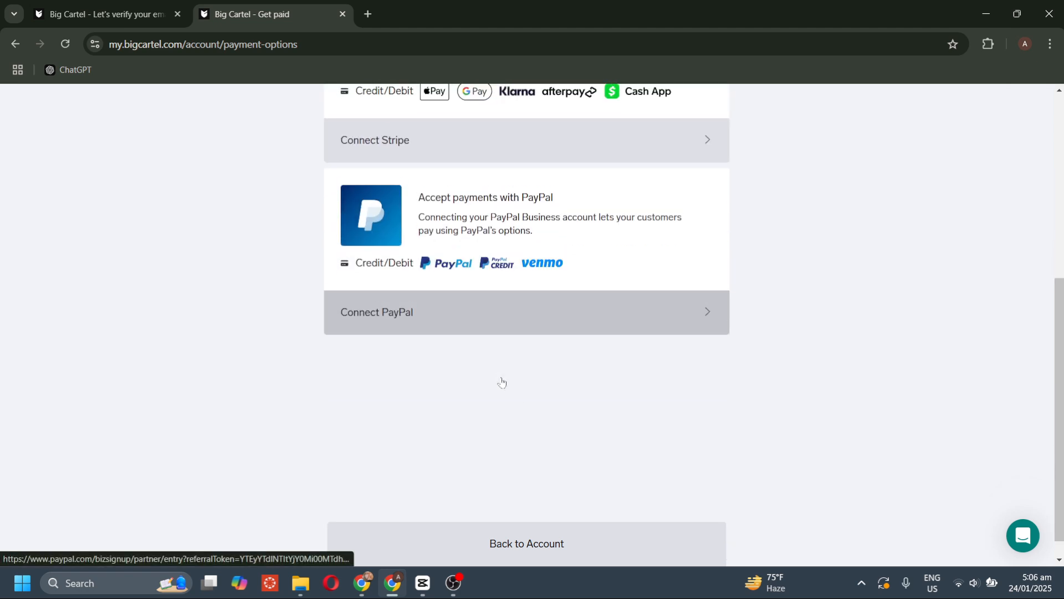
scroll(499, 380, "up", 5)
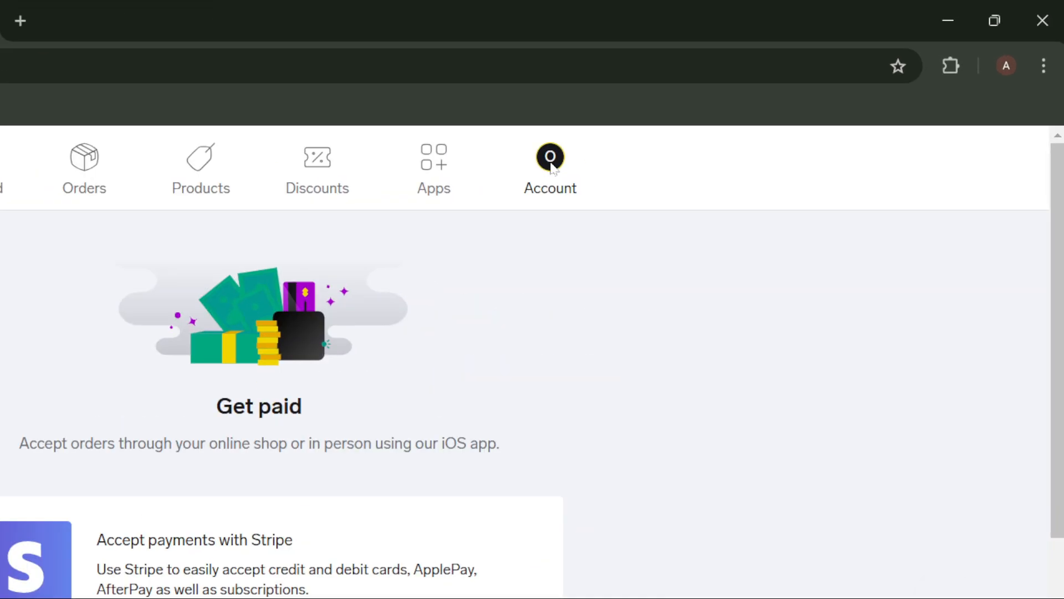
Upload clock-6518632_1280.jpg as the shop's profile image in the account settings.
left_click(552, 166)
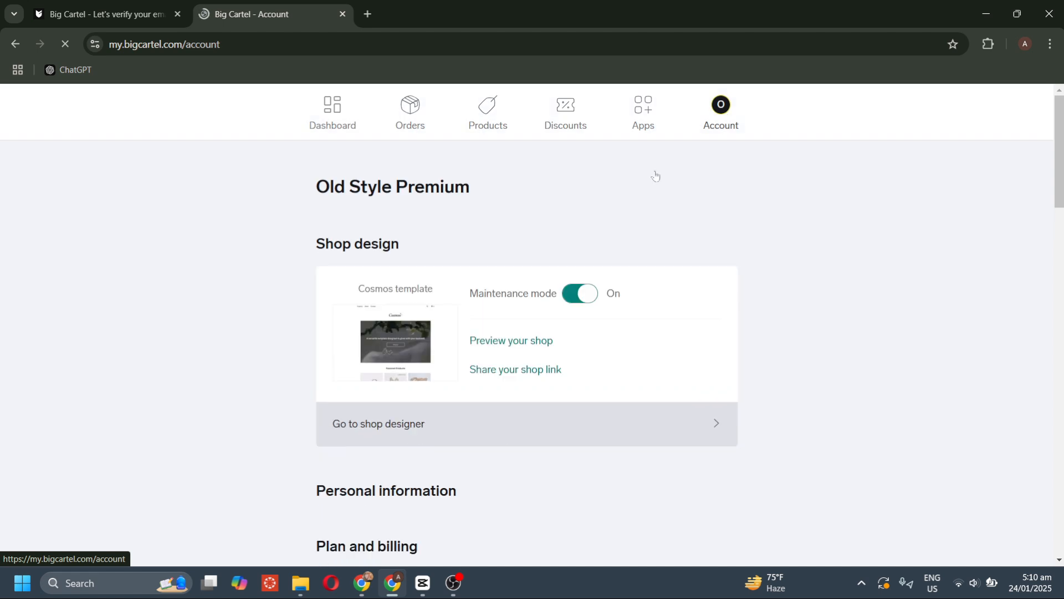
scroll(561, 388, "down", 1)
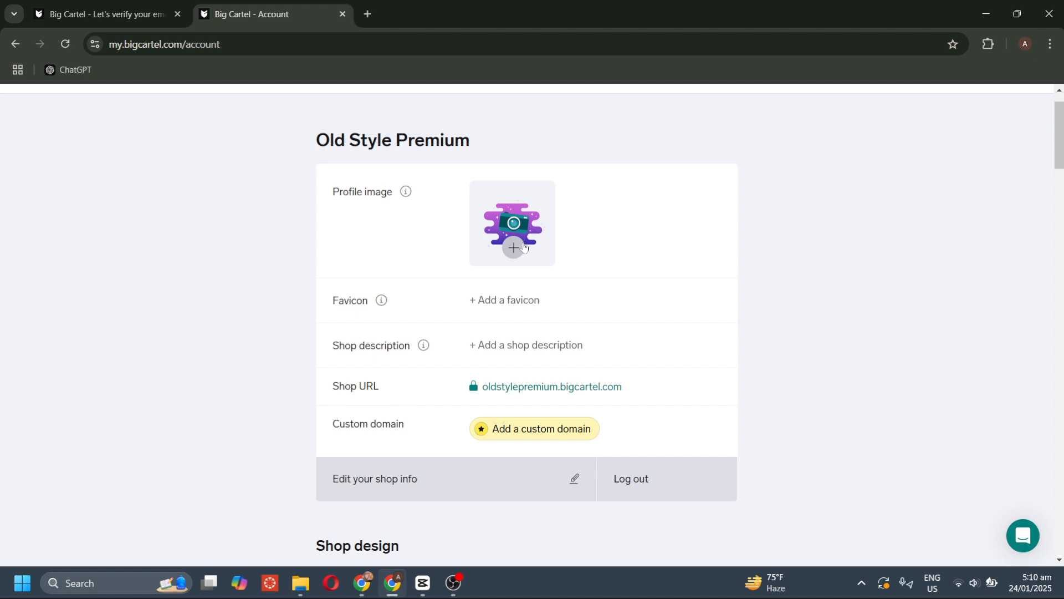
left_click(523, 247)
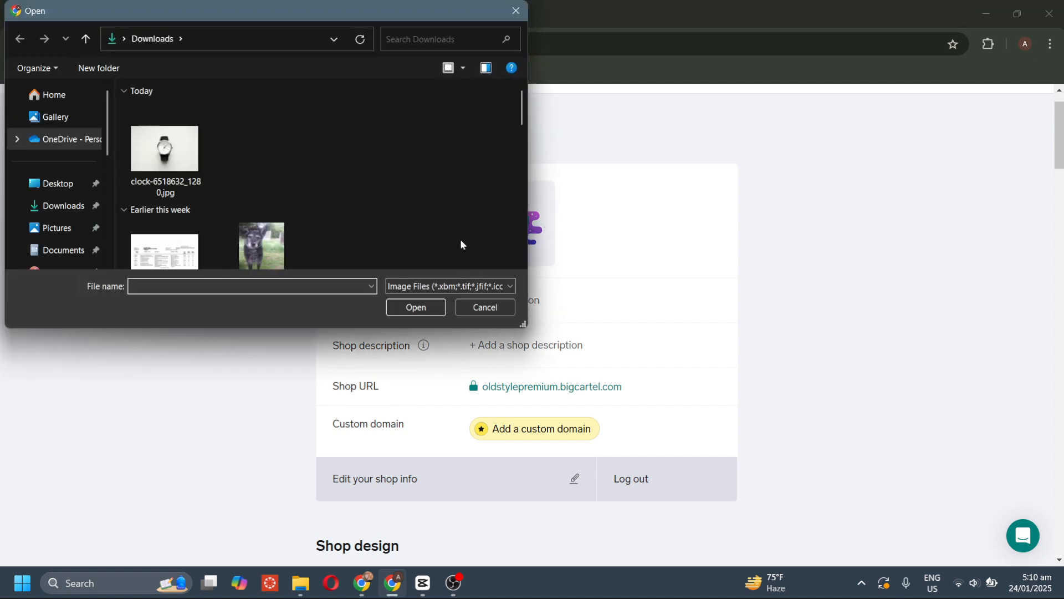
double_click(189, 147)
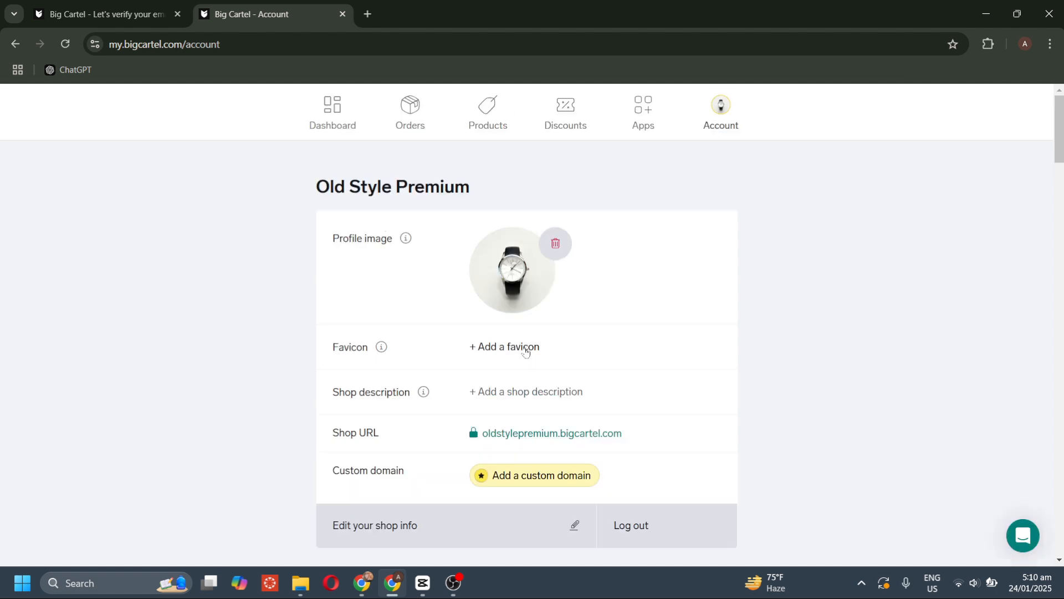
Look over the shop info settings on the account page and open the shop designer.
scroll(524, 355, "down", 1)
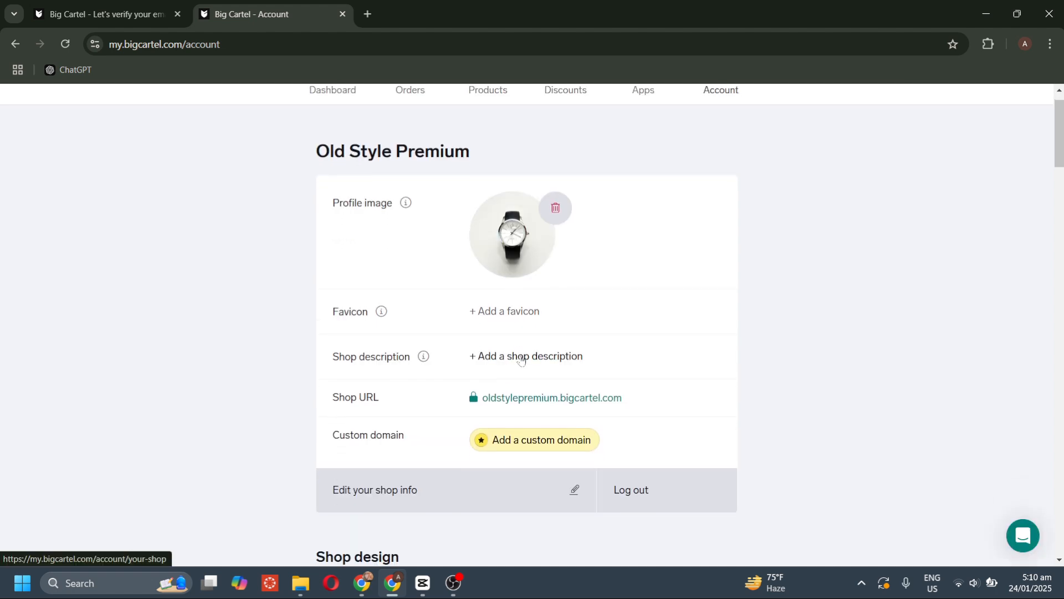
scroll(532, 368, "down", 2)
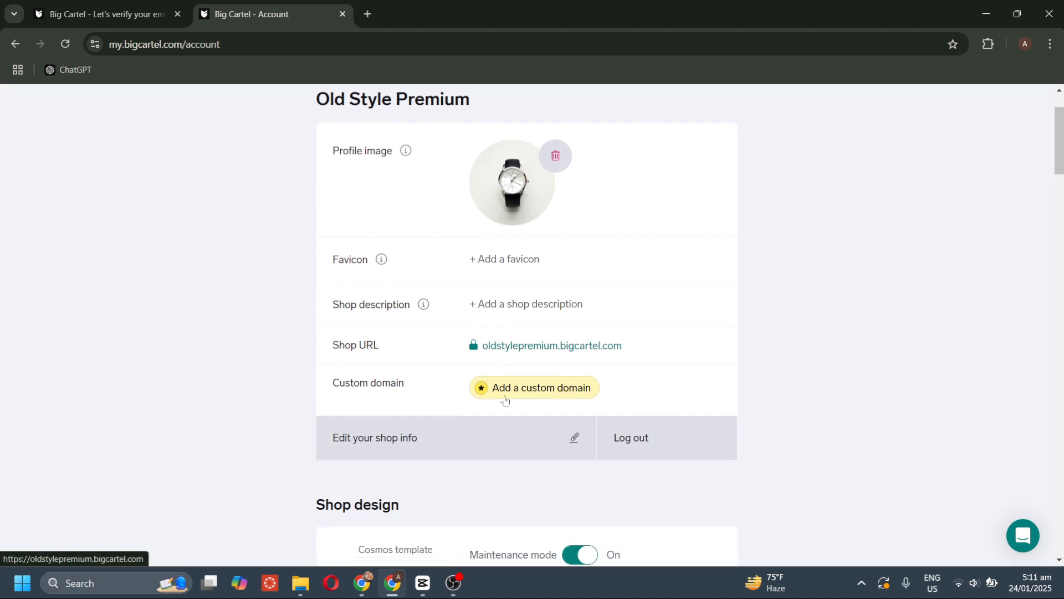
scroll(527, 358, "down", 5)
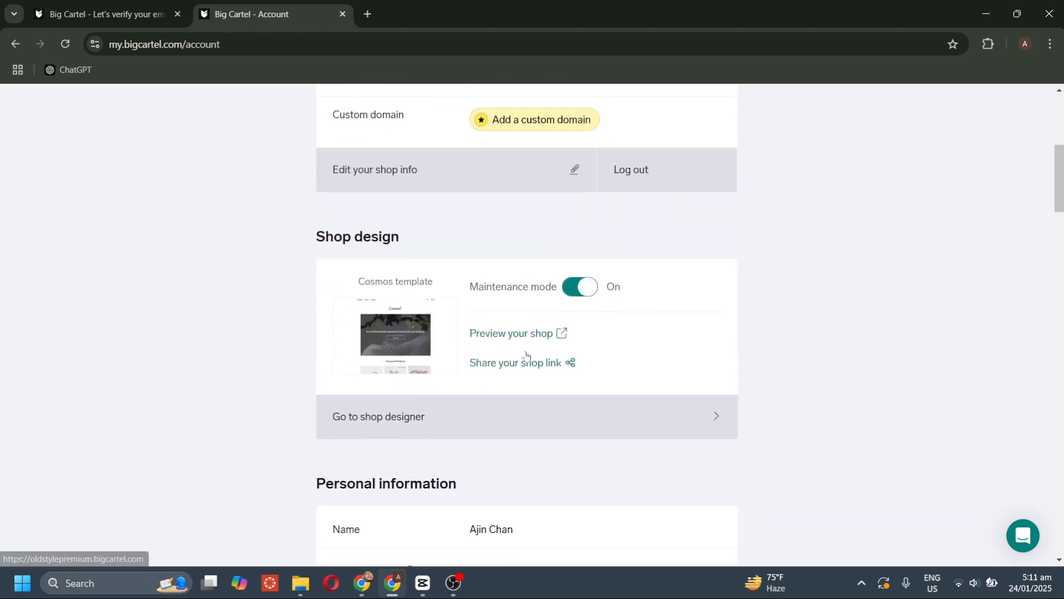
scroll(505, 360, "down", 1)
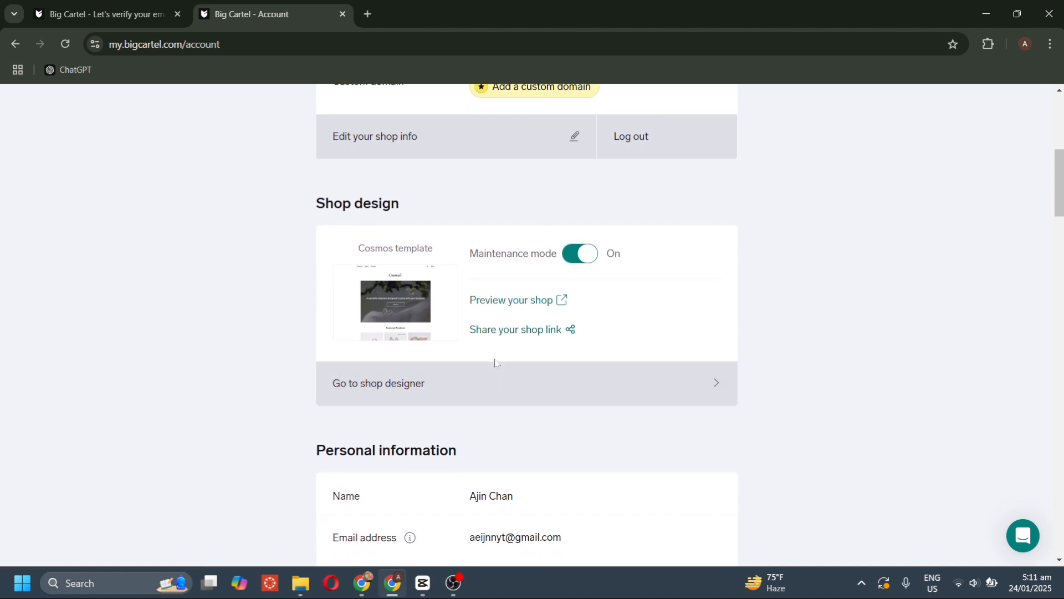
left_click(490, 402)
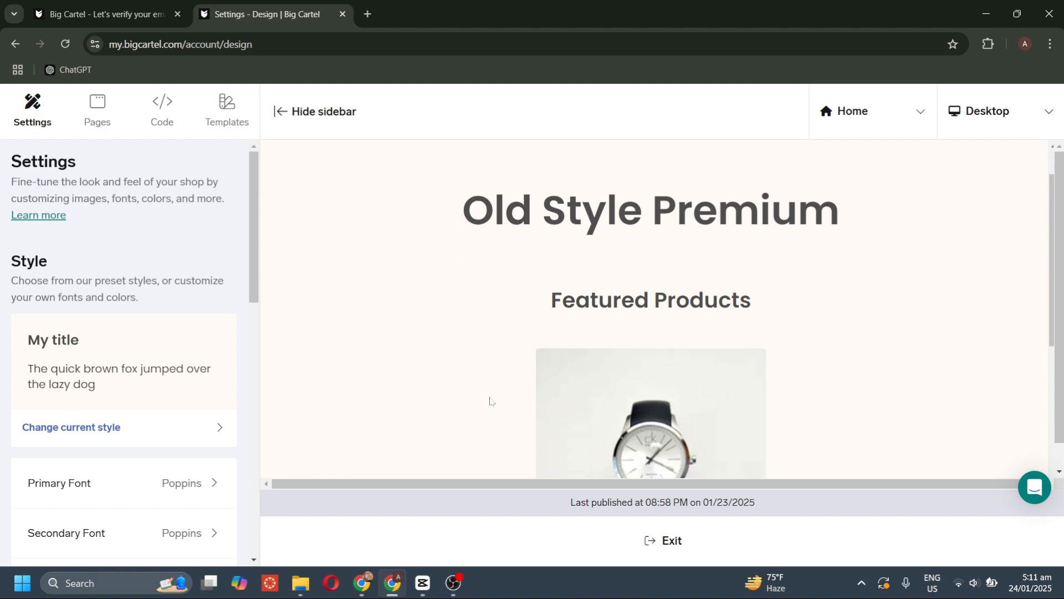
Look over the home page preview and the shop design settings for style, logo image, hero image and options.
scroll(545, 314, "down", 6)
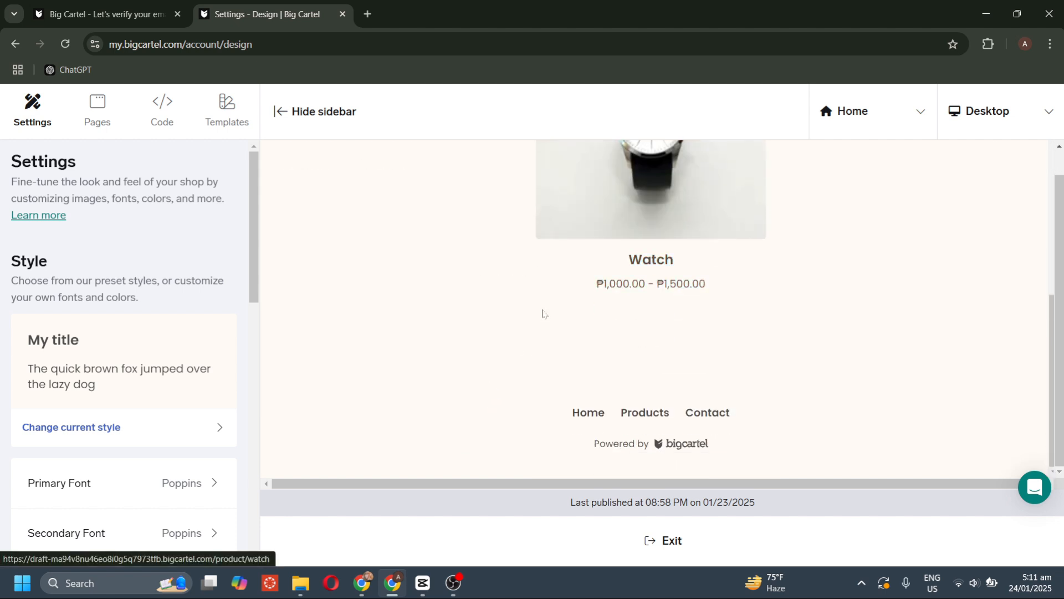
scroll(545, 314, "up", 5)
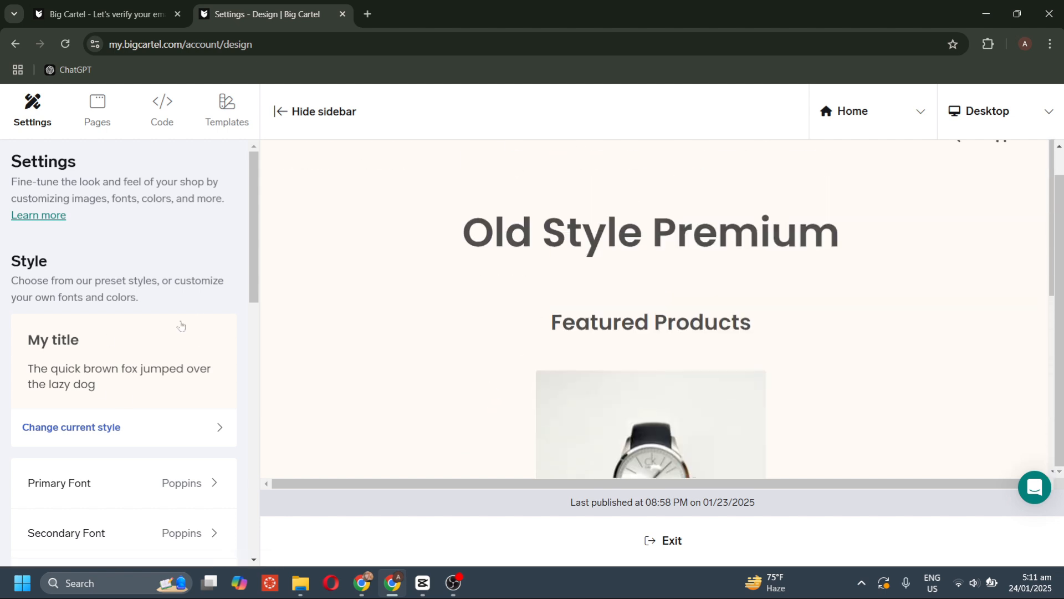
scroll(181, 326, "down", 7)
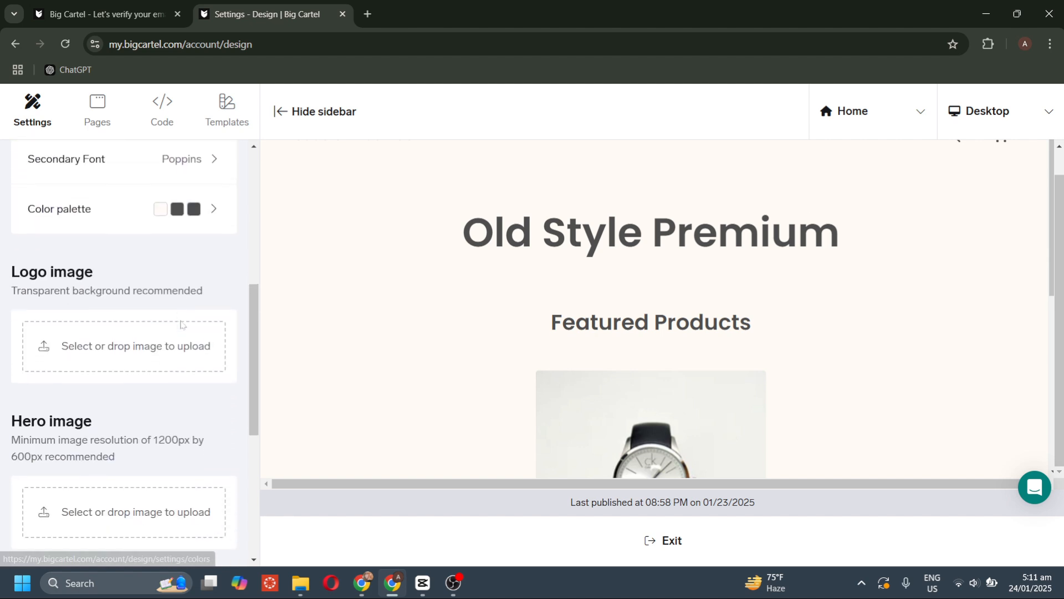
scroll(181, 326, "down", 3)
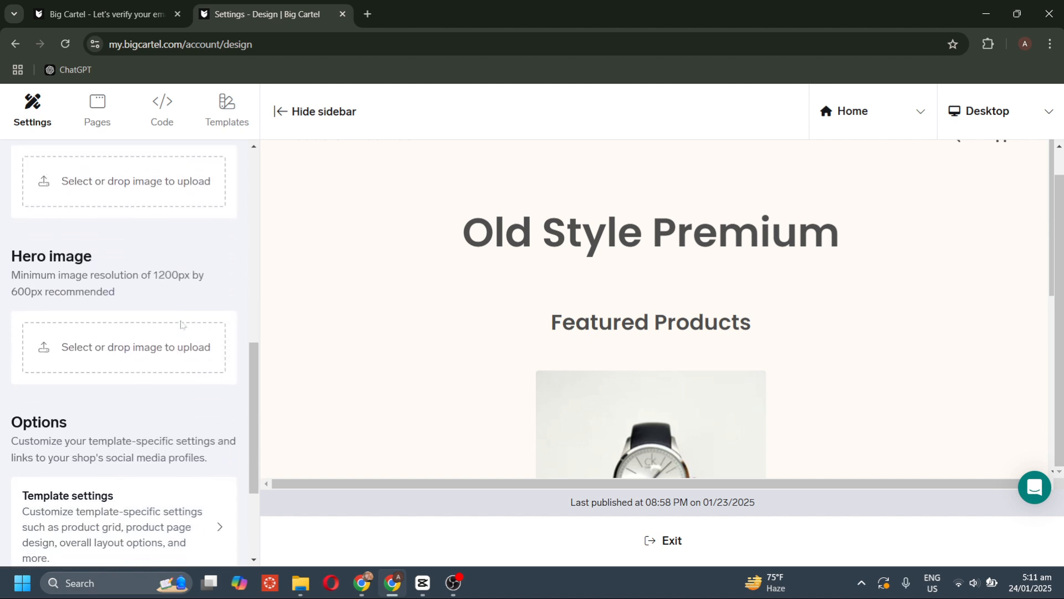
scroll(181, 325, "down", 3)
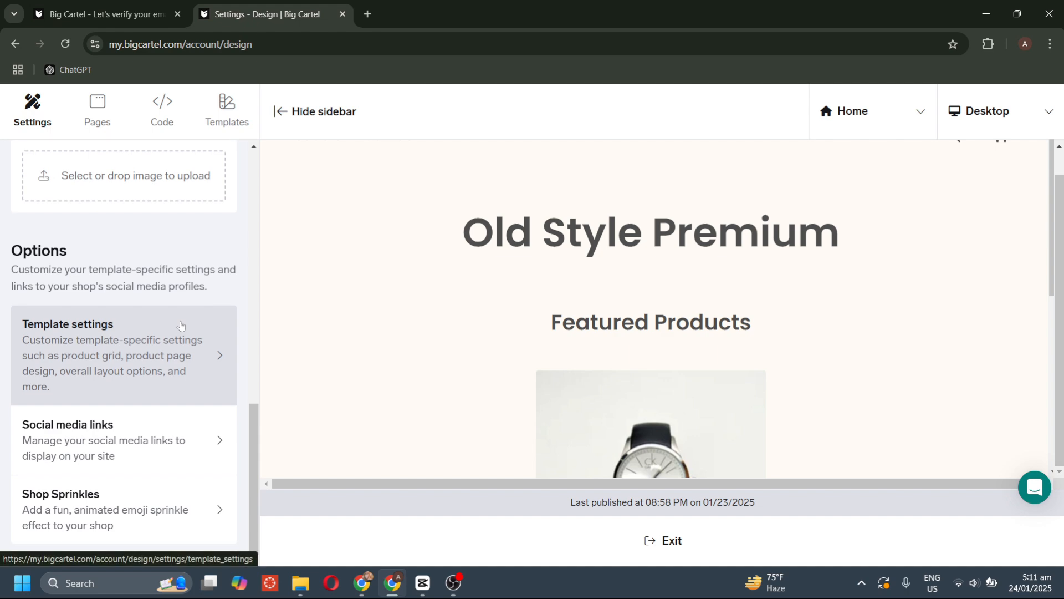
scroll(181, 326, "up", 9)
scroll(142, 367, "down", 4)
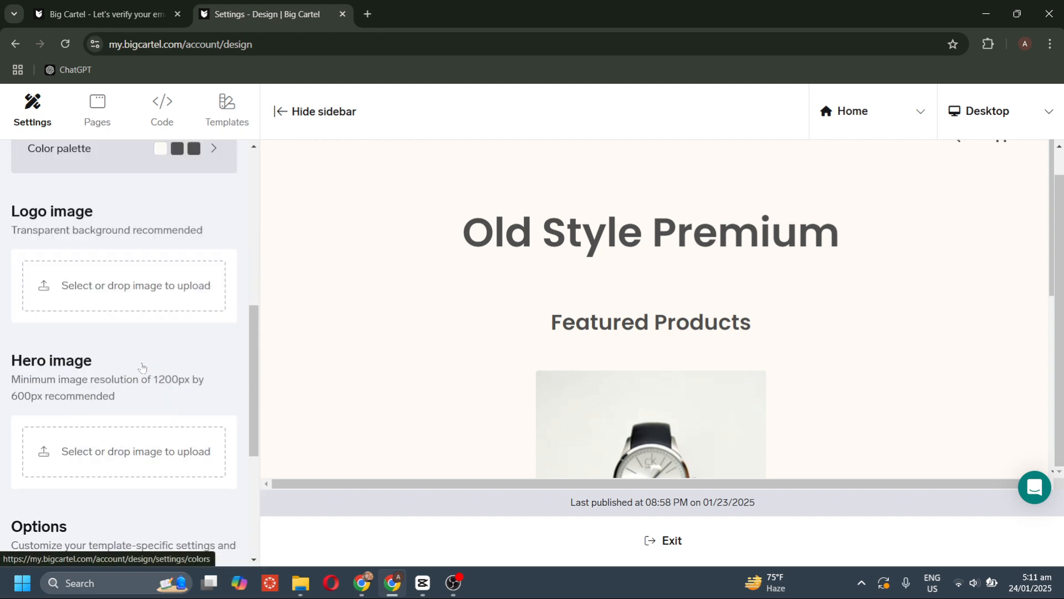
Open the template settings, review the hero image and featured products options, and return to the main design settings.
scroll(143, 367, "down", 5)
left_click(143, 366)
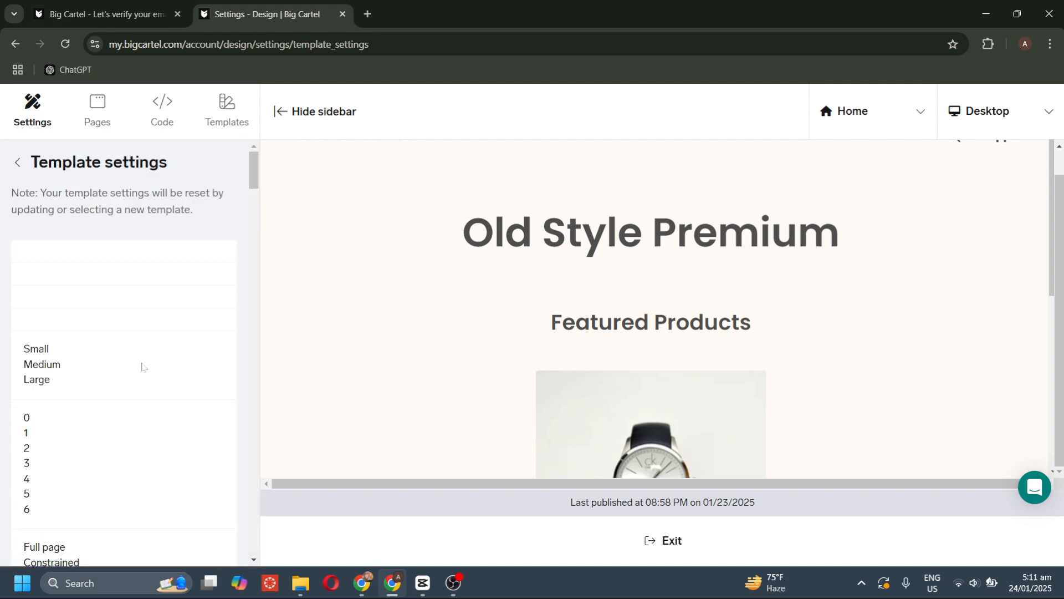
scroll(148, 355, "down", 10)
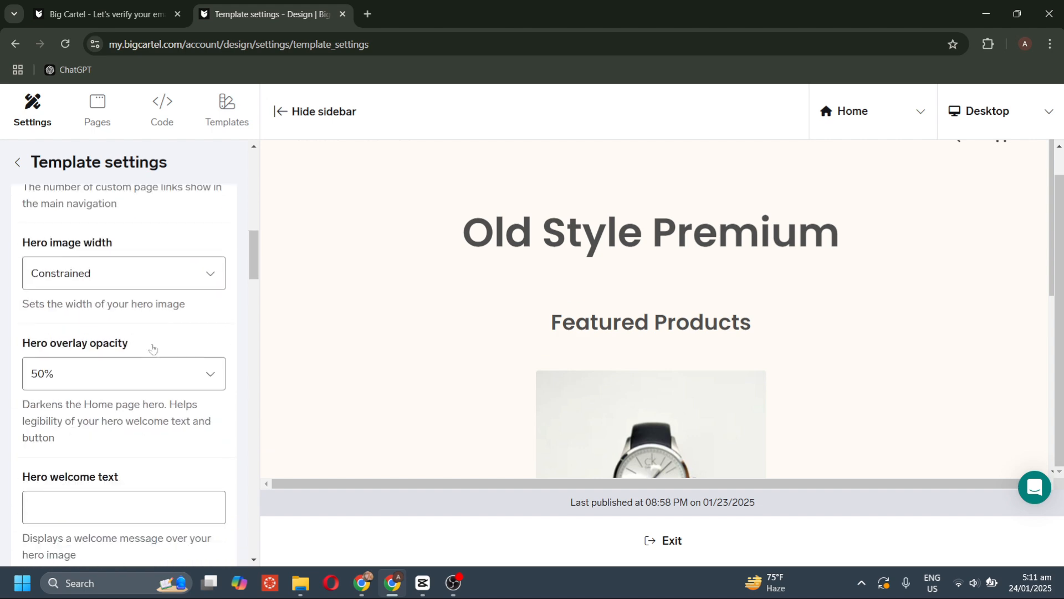
scroll(153, 348, "down", 9)
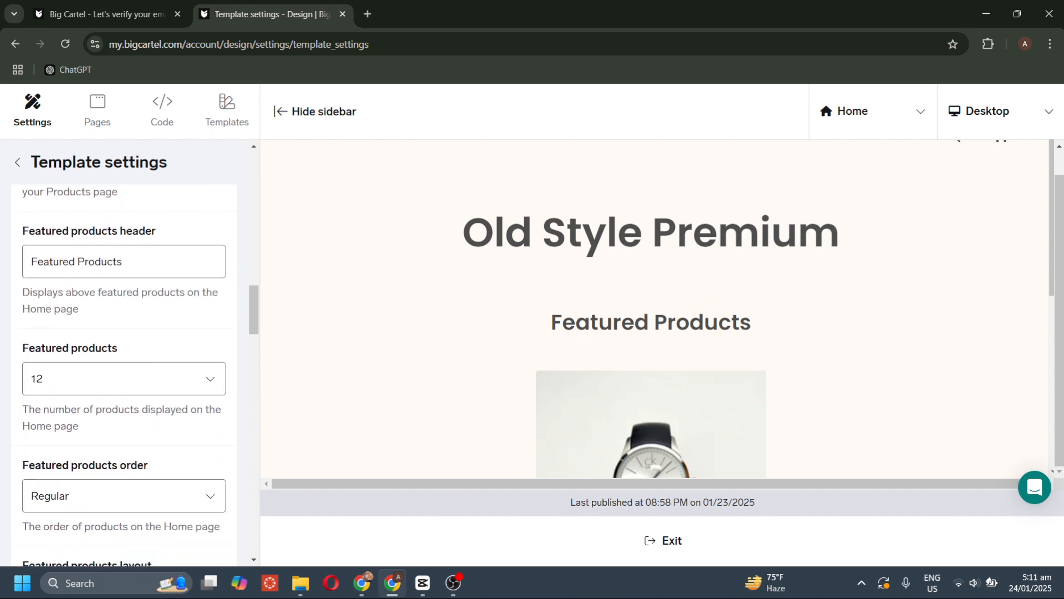
double_click(20, 162)
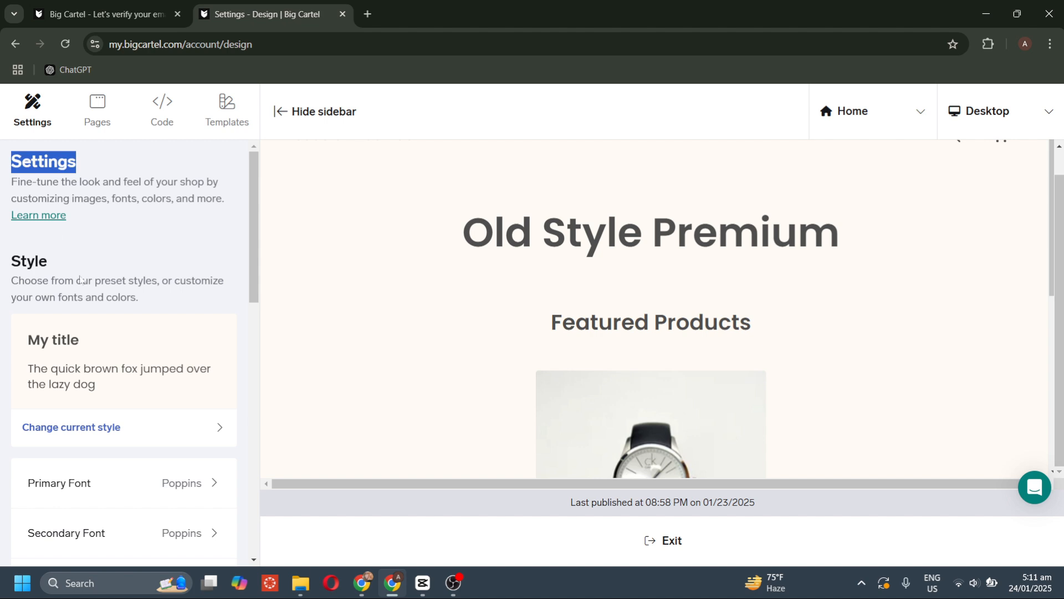
scroll(105, 339, "down", 2)
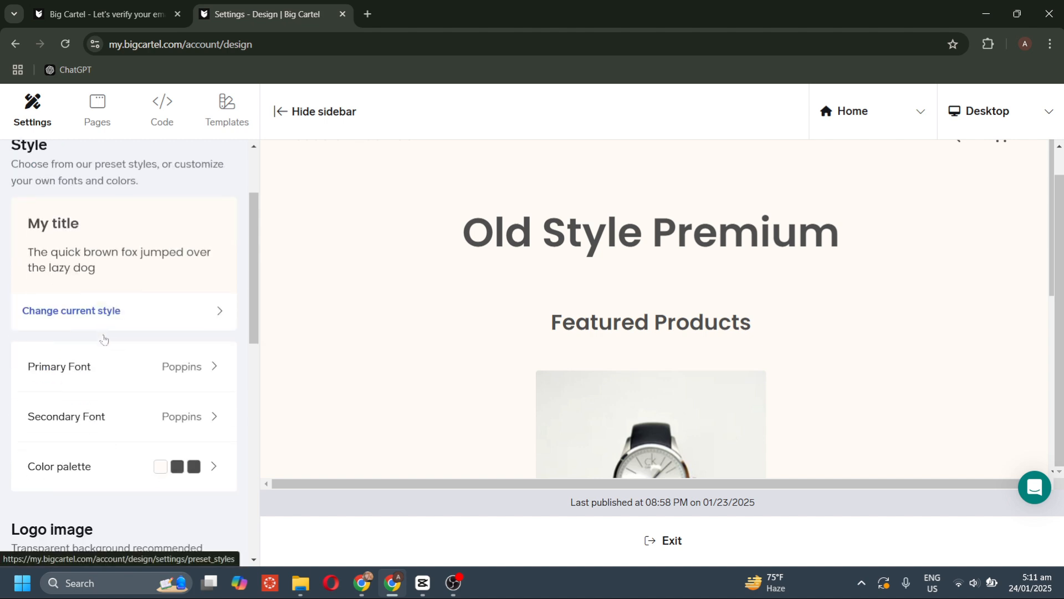
Browse the available shop templates and examine the Luna template's demo shop from its header to the product listings.
left_click(227, 110)
scroll(110, 291, "down", 5)
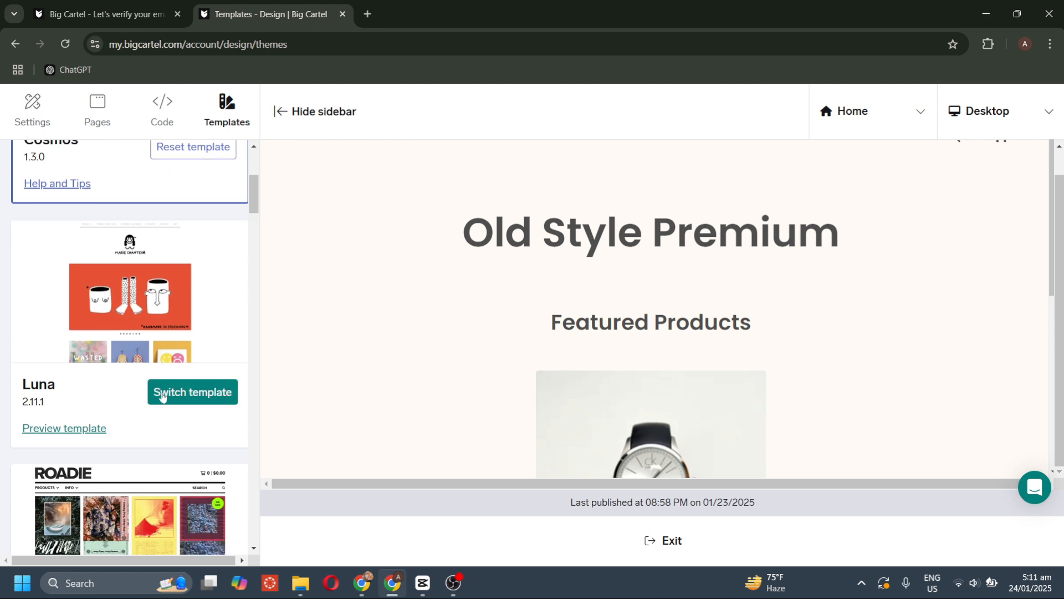
left_click(169, 399)
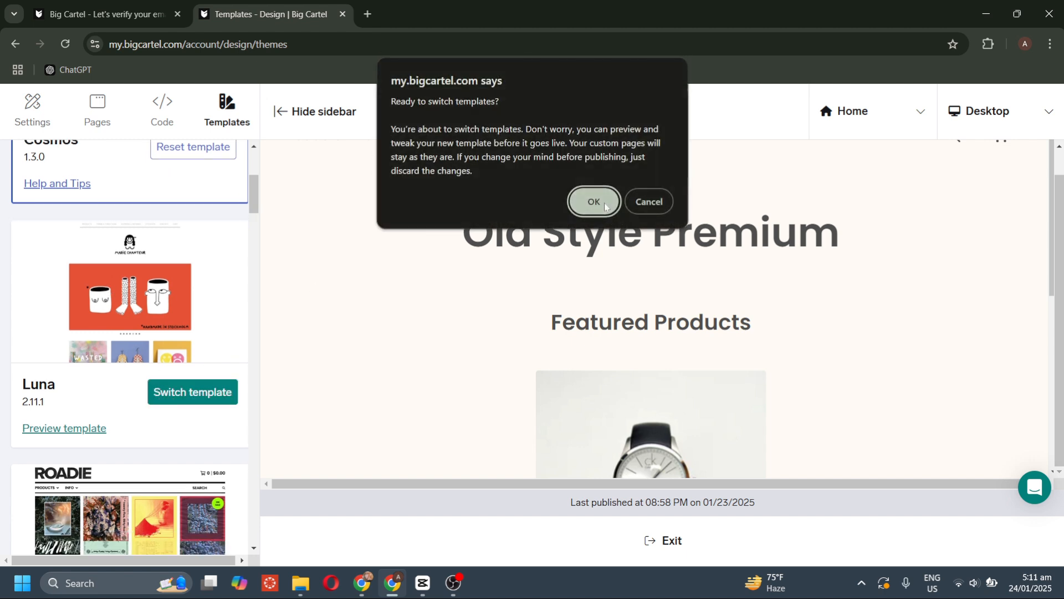
left_click(646, 201)
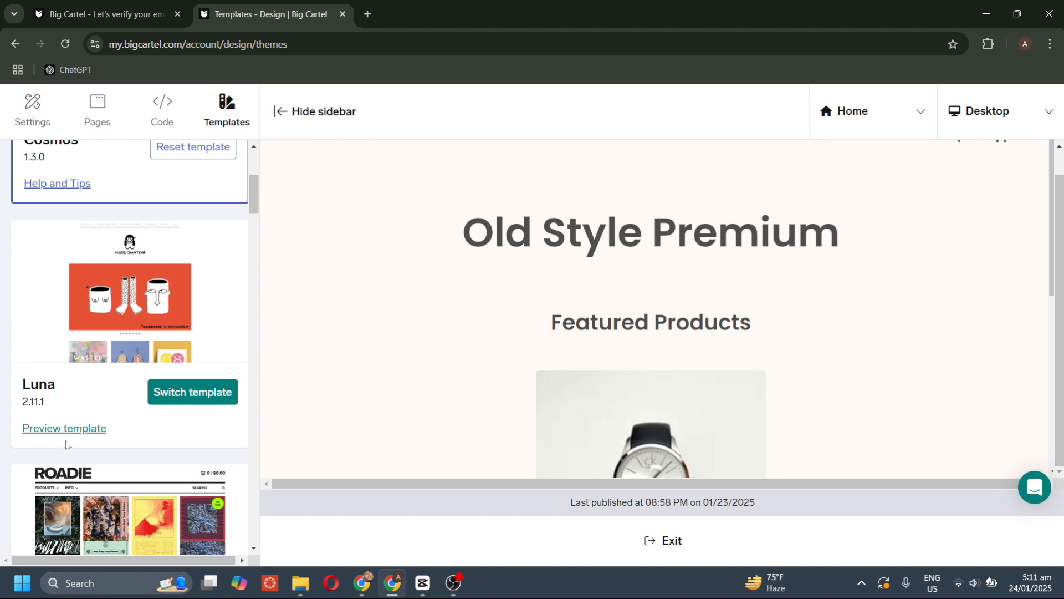
left_click(83, 434)
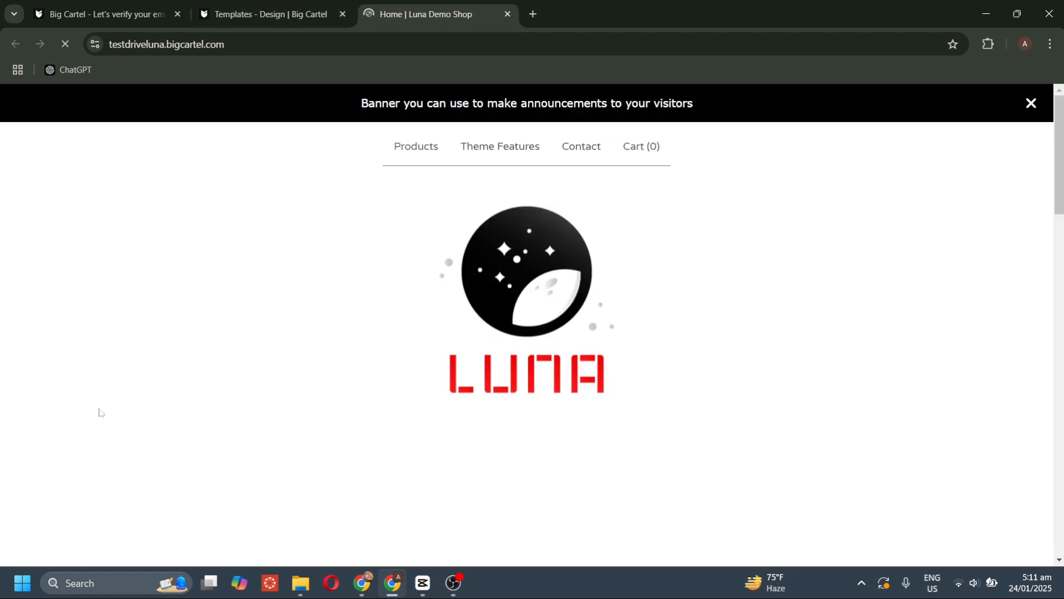
scroll(333, 280, "down", 10)
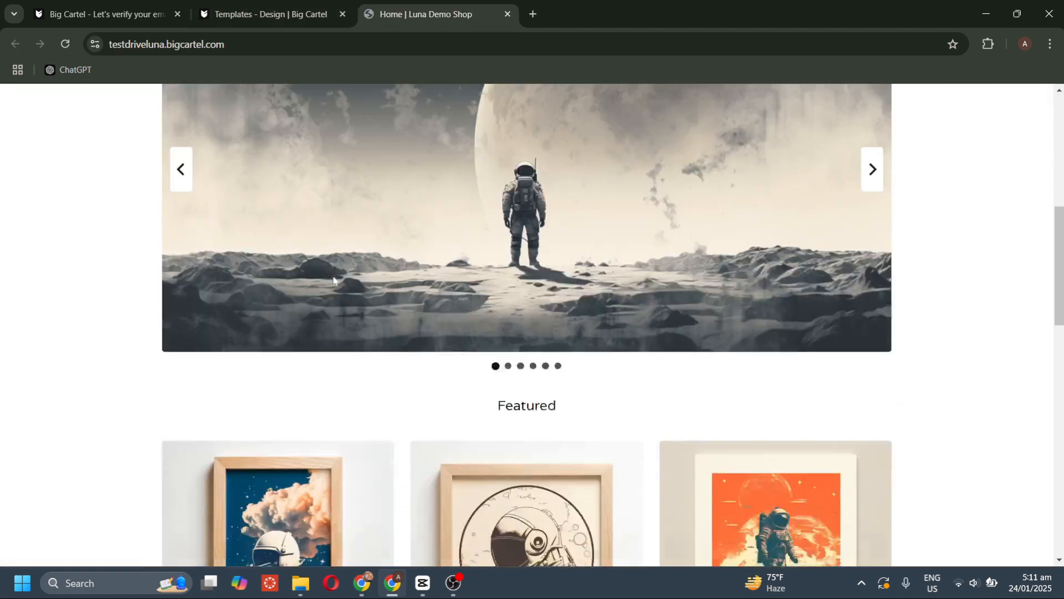
scroll(332, 281, "down", 6)
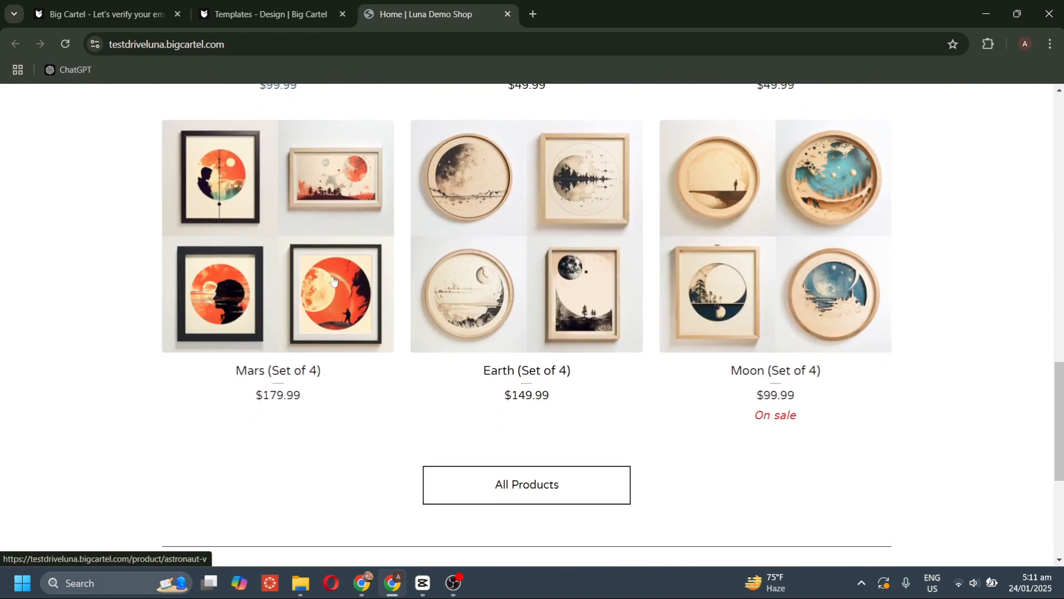
scroll(339, 266, "down", 5)
scroll(339, 266, "up", 7)
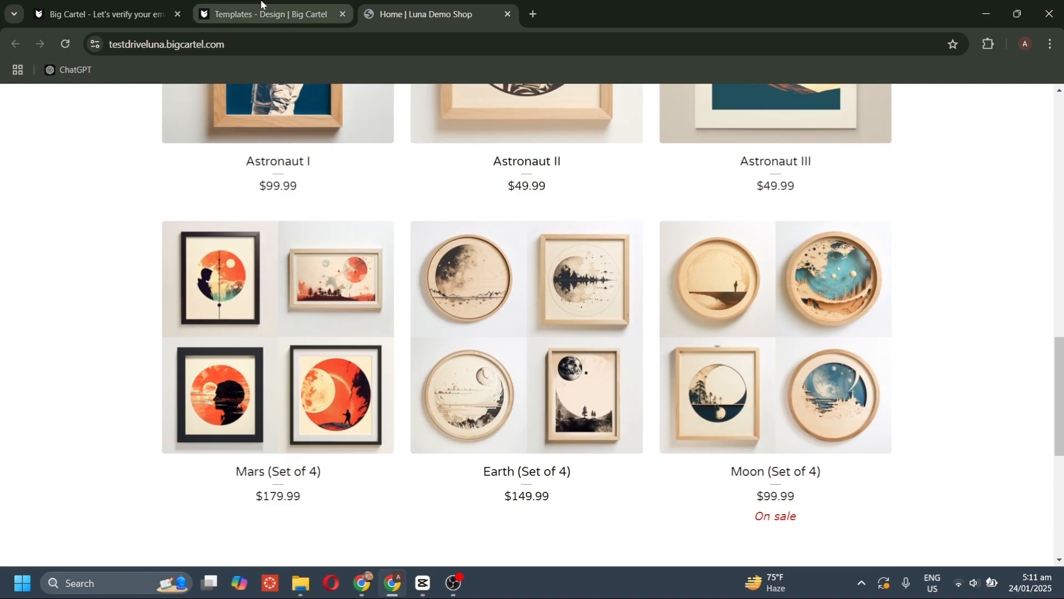
Return to the design page's template list and switch the shop to the Foundry template.
left_click(262, 6)
scroll(202, 306, "down", 10)
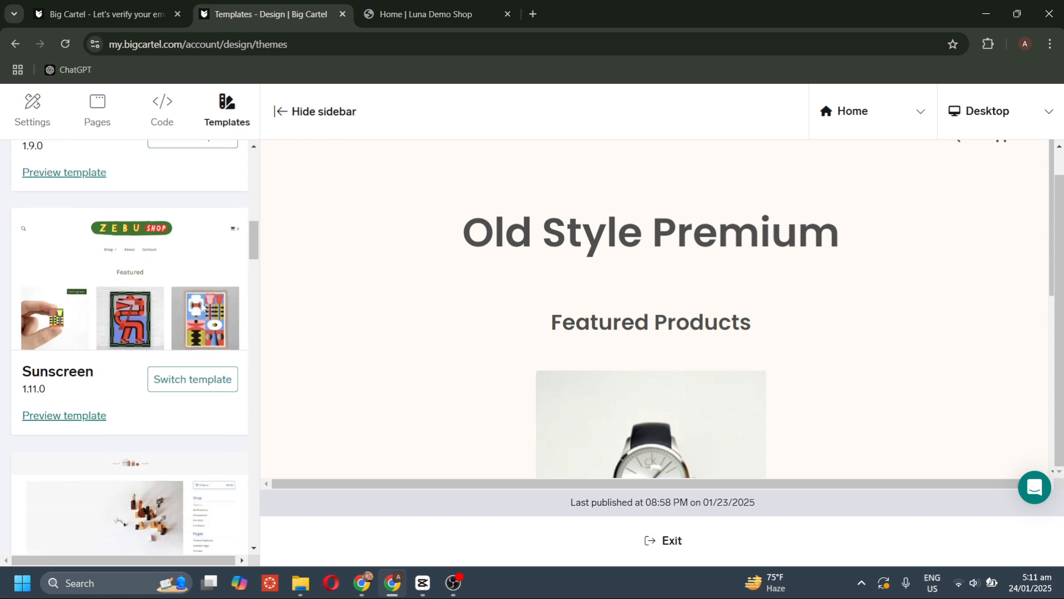
scroll(202, 306, "down", 1)
scroll(203, 307, "up", 2)
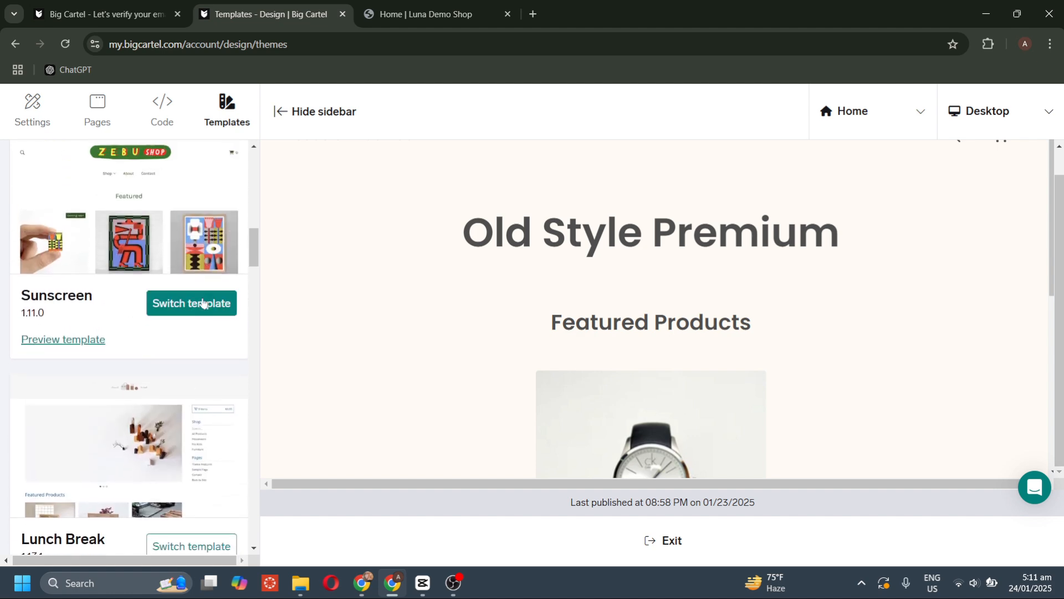
scroll(203, 302, "down", 7)
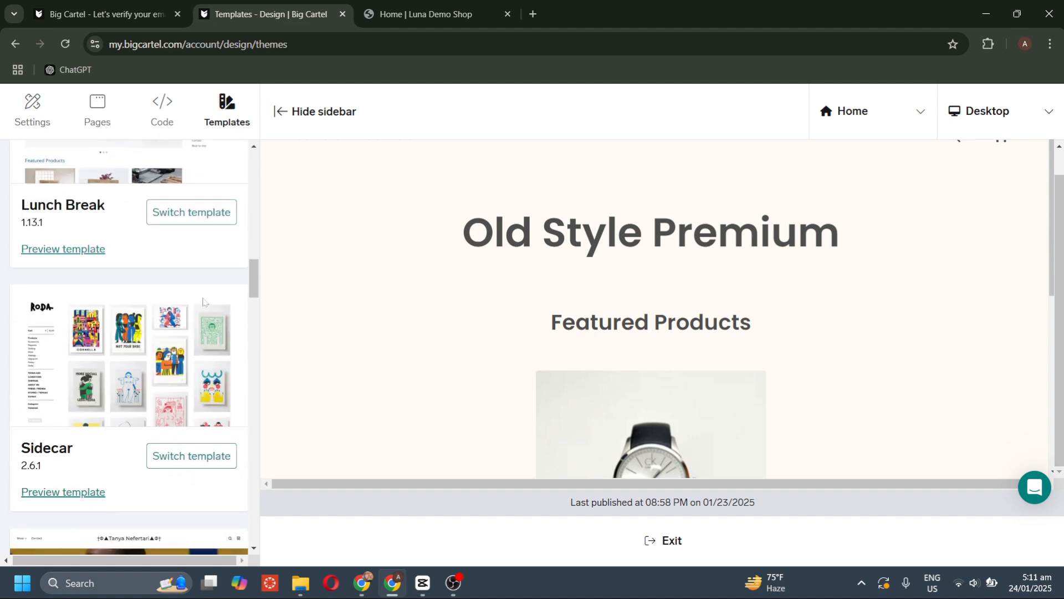
scroll(202, 302, "down", 10)
scroll(202, 302, "up", 2)
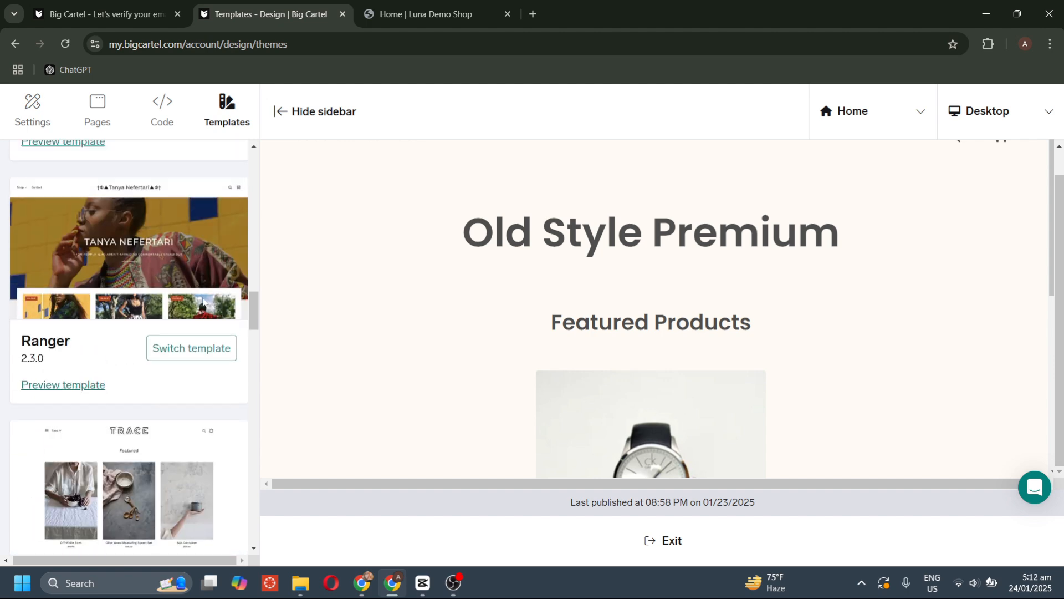
scroll(202, 303, "down", 6)
scroll(203, 303, "up", 1)
scroll(203, 302, "down", 2)
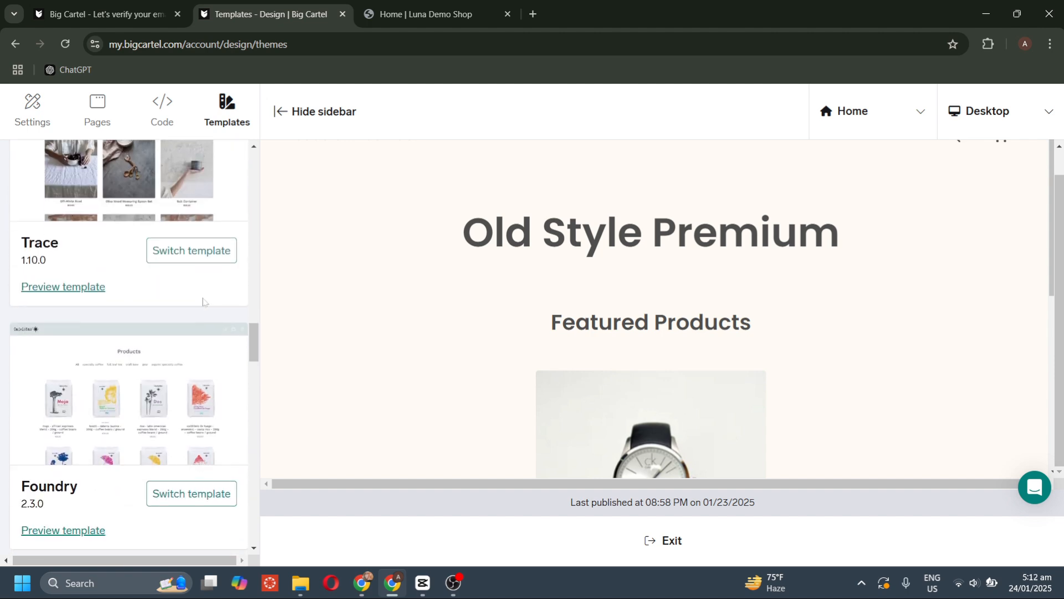
scroll(182, 400, "down", 1)
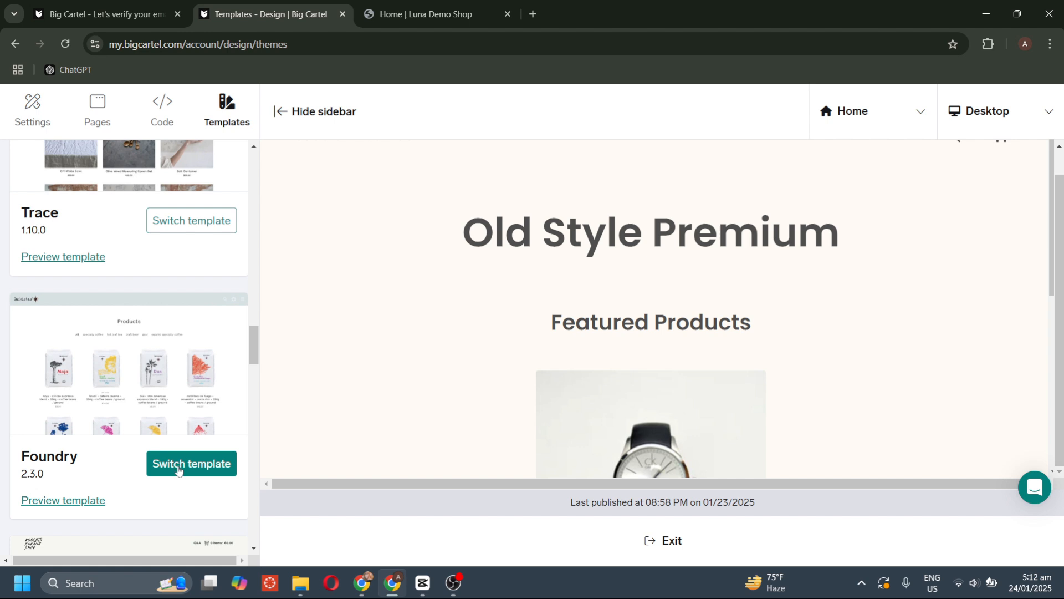
left_click(178, 471)
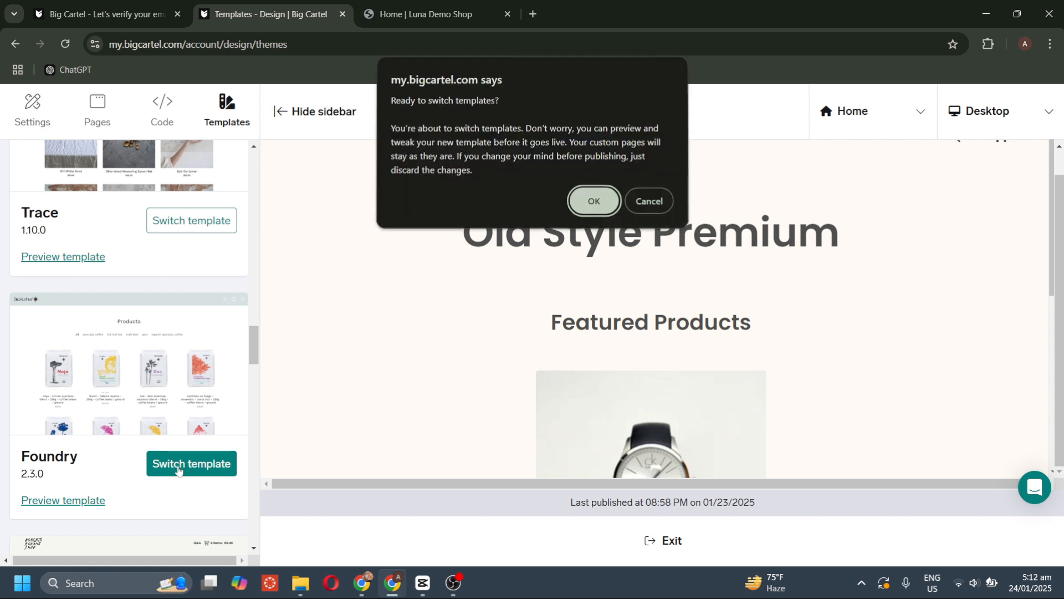
left_click(580, 213)
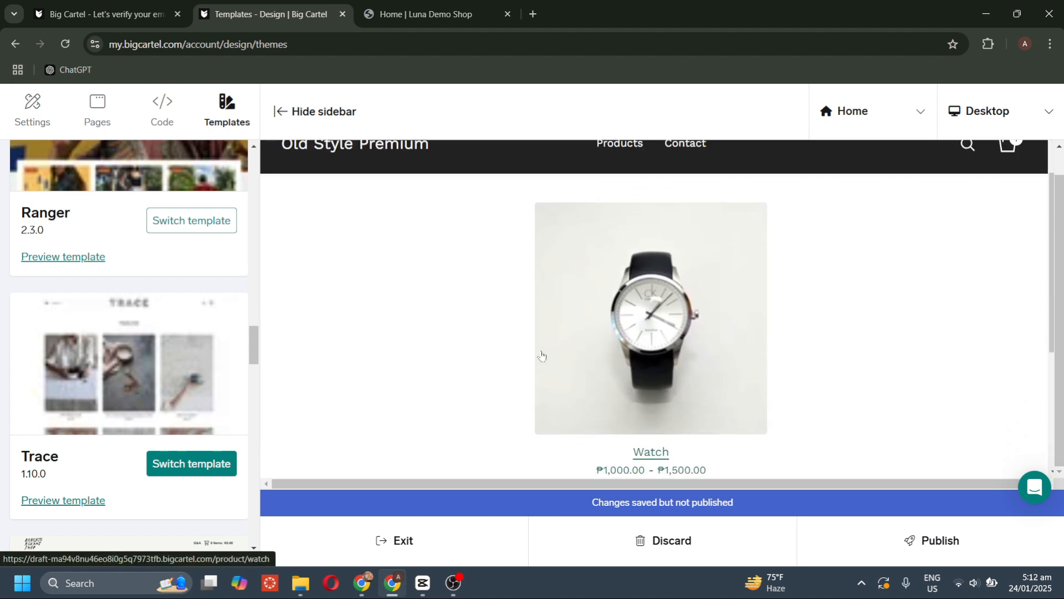
Check the home page preview in the new template and publish the design changes to the shop.
scroll(543, 357, "down", 4)
scroll(543, 356, "up", 6)
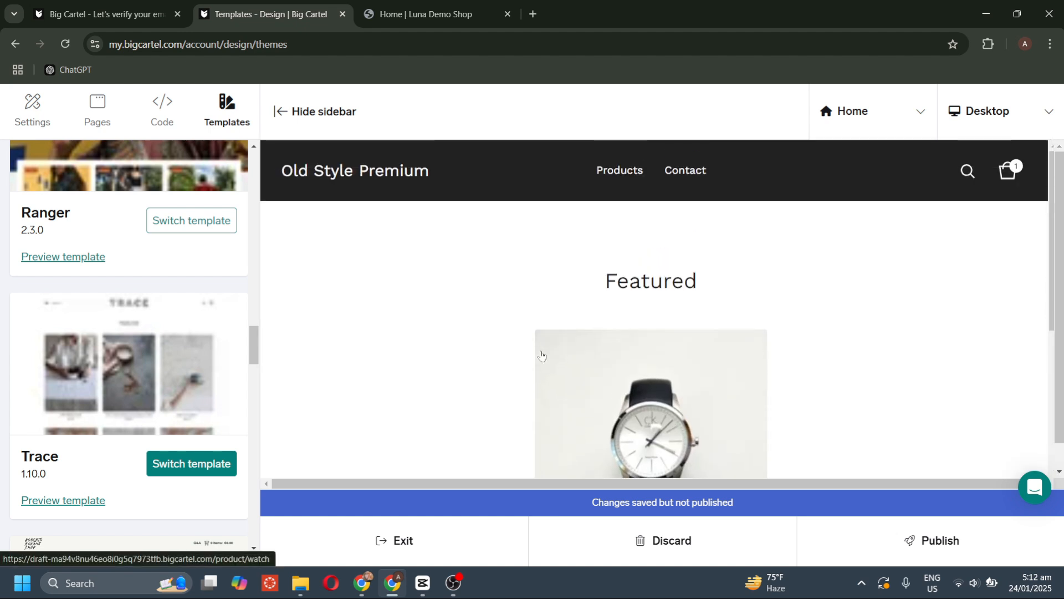
scroll(542, 357, "down", 2)
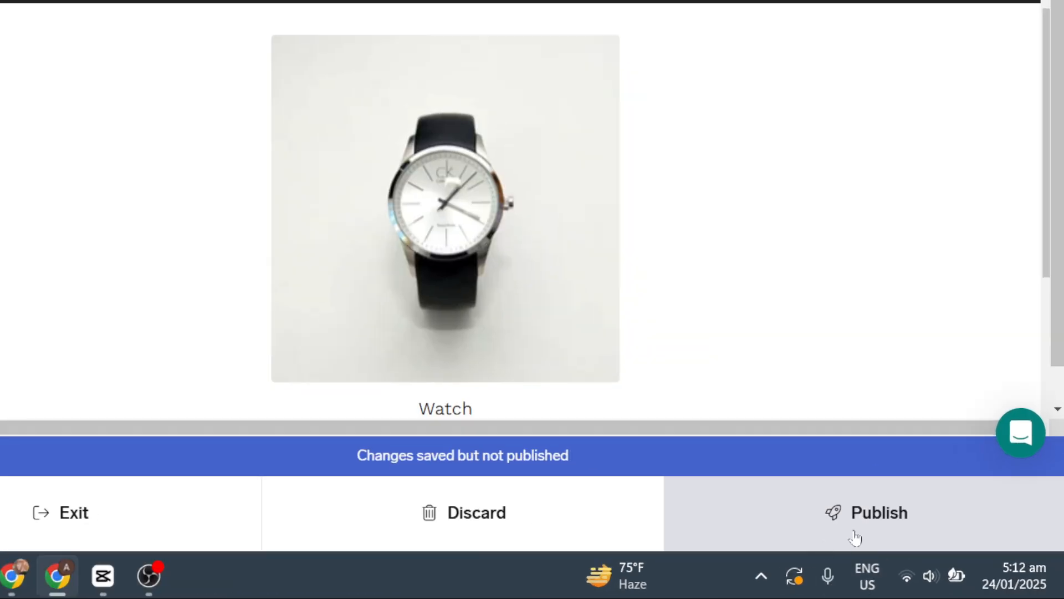
left_click(855, 537)
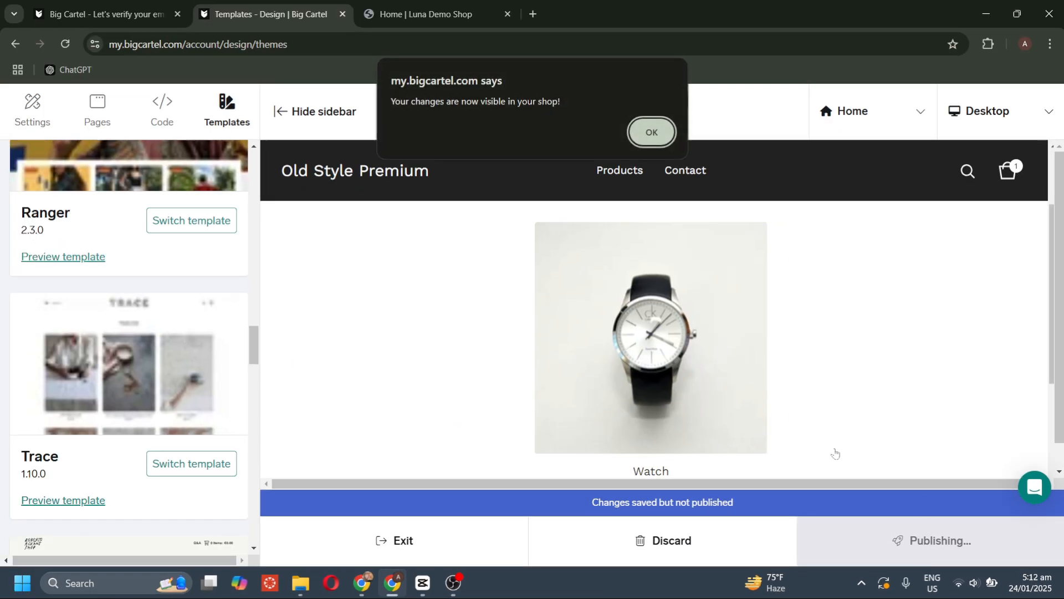
left_click(657, 133)
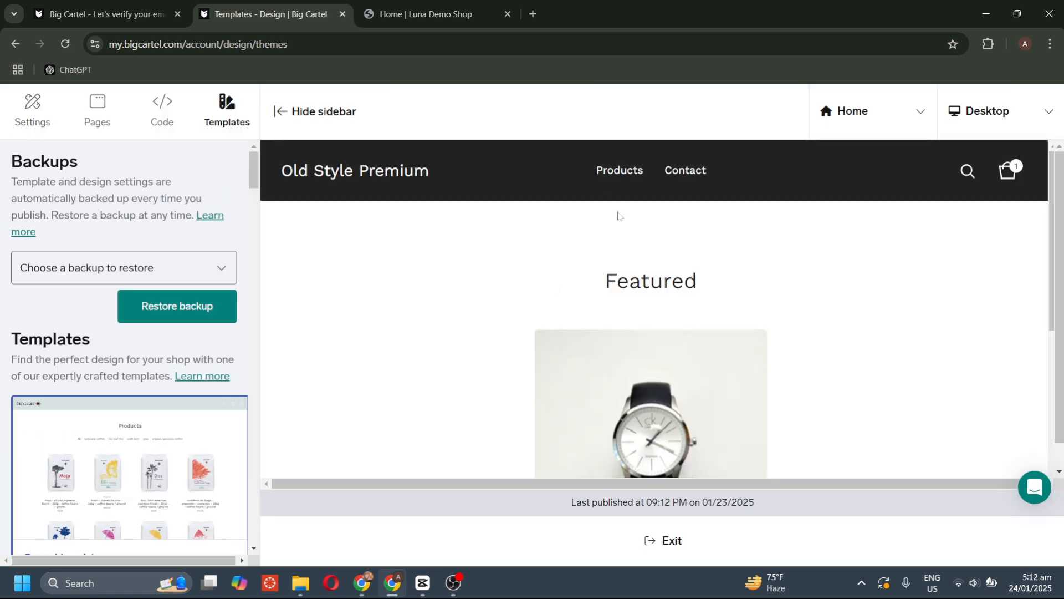
Preview the shop's Product page in the Phone device view and look through it down to the footer.
left_click(849, 122)
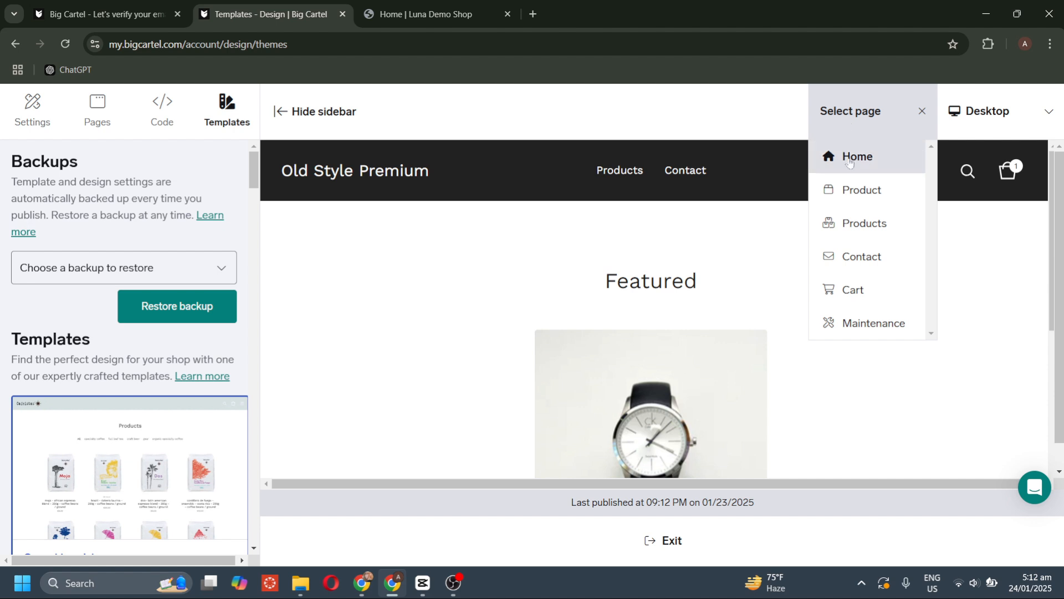
left_click(866, 189)
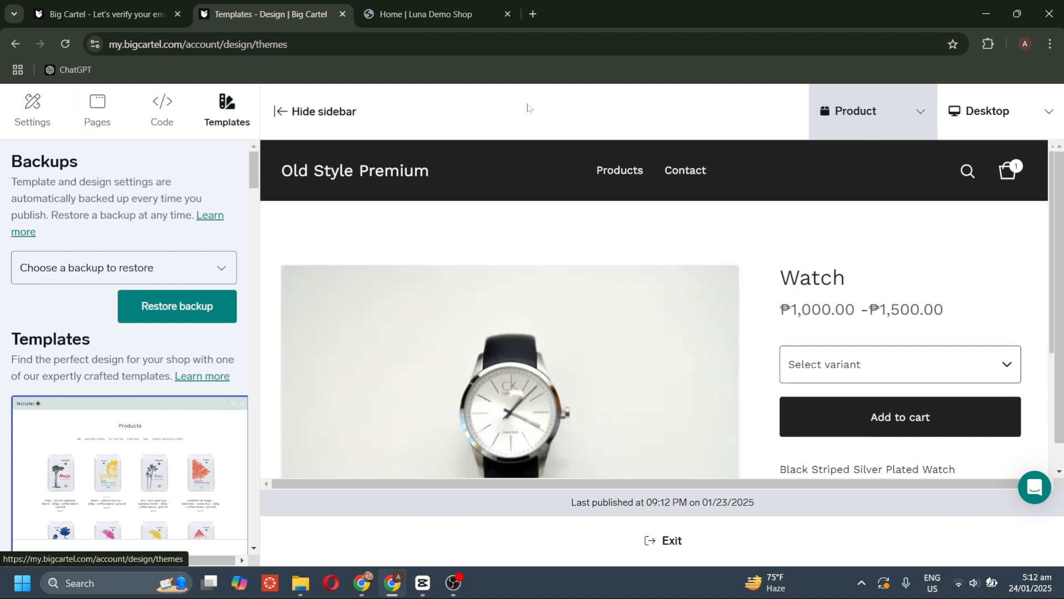
left_click(1007, 124)
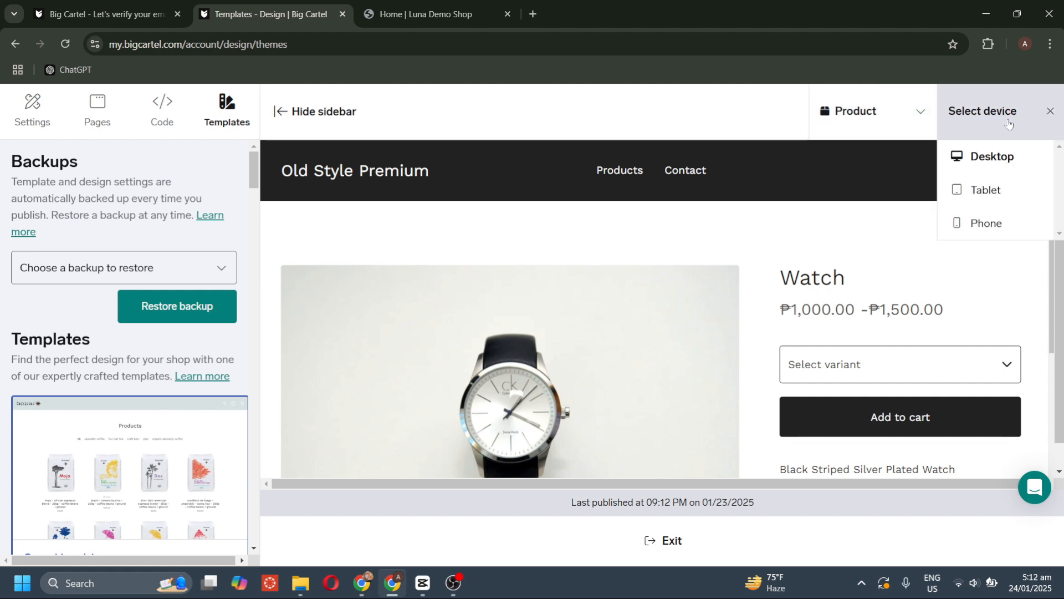
left_click(984, 222)
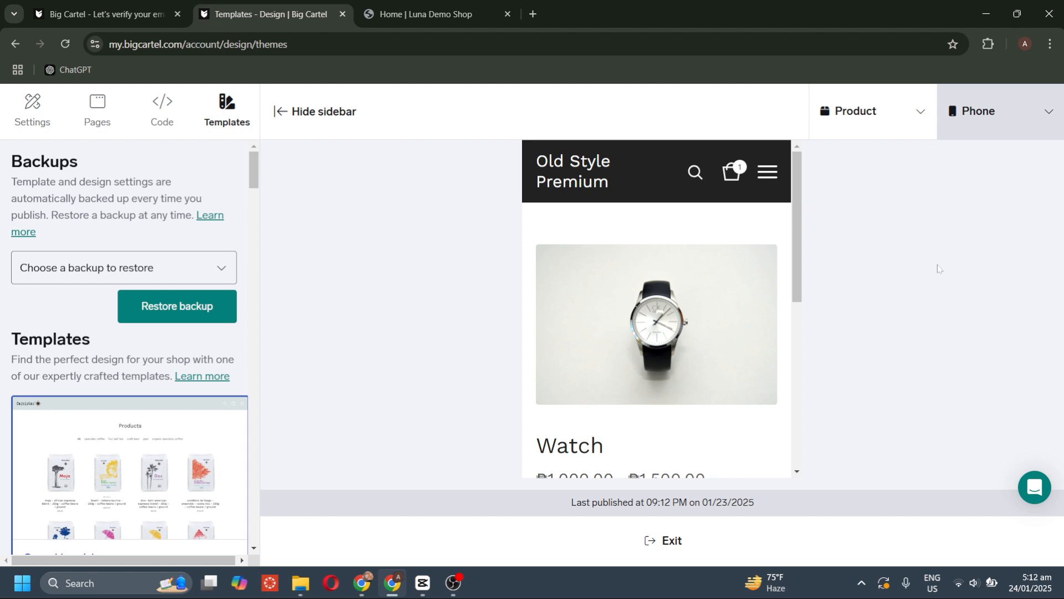
scroll(648, 349, "down", 6)
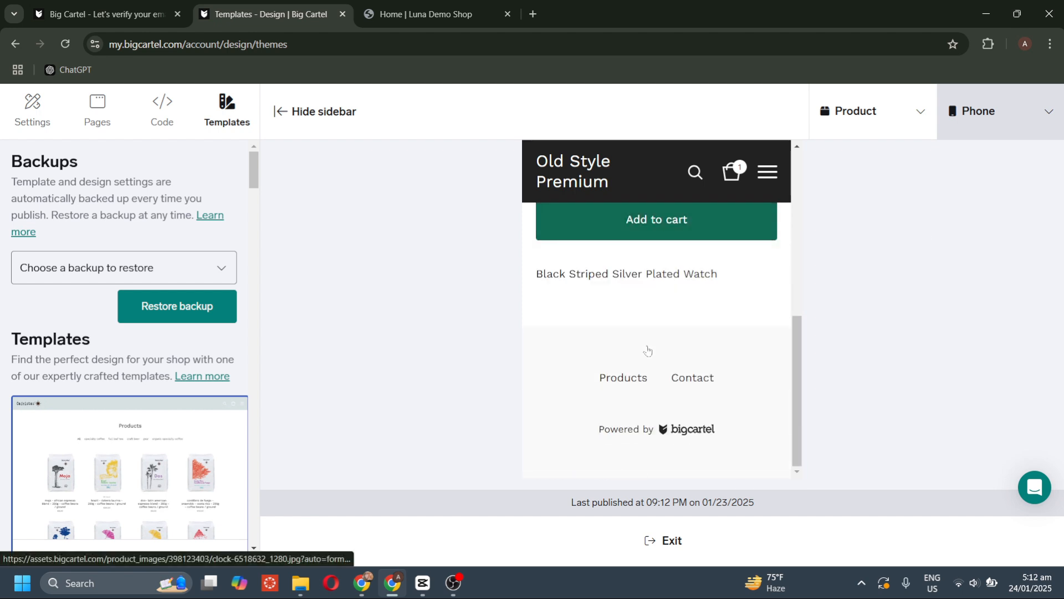
Exit the shop design editor and look over the shop's Orders page.
scroll(647, 348, "up", 6)
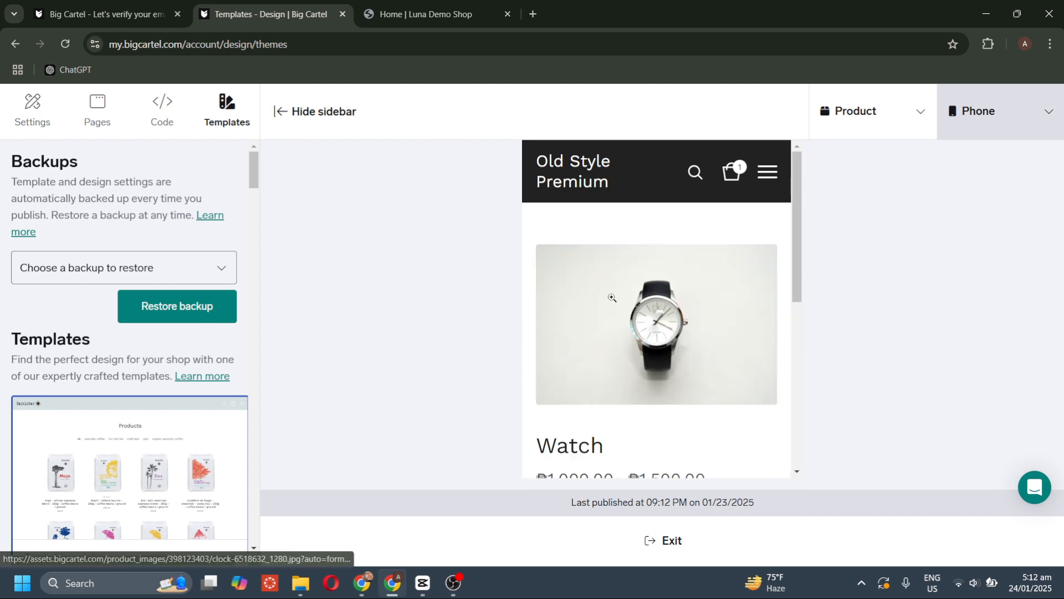
left_click(646, 540)
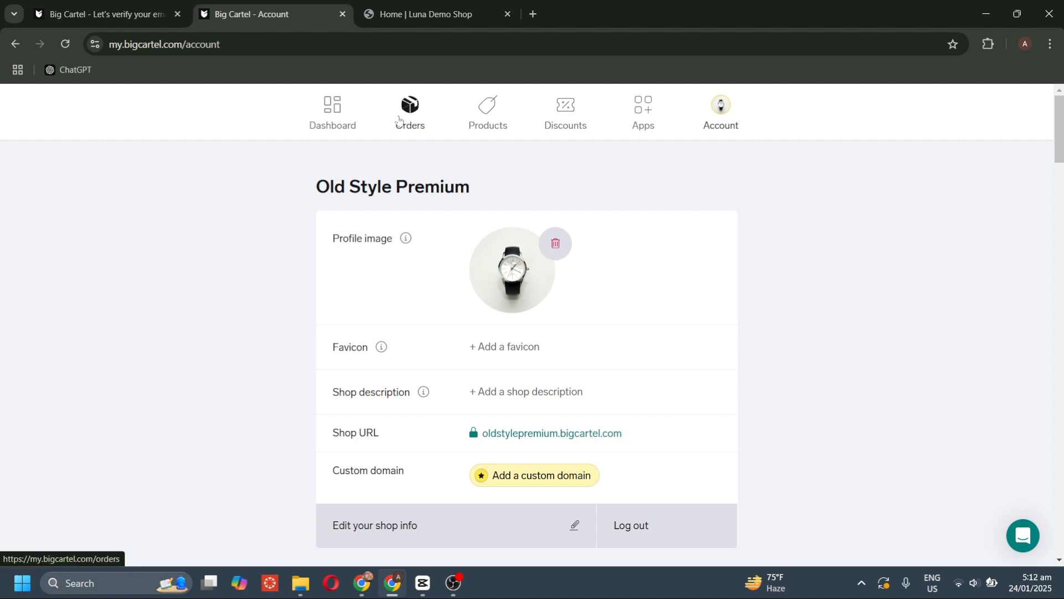
left_click(399, 119)
scroll(404, 250, "down", 1)
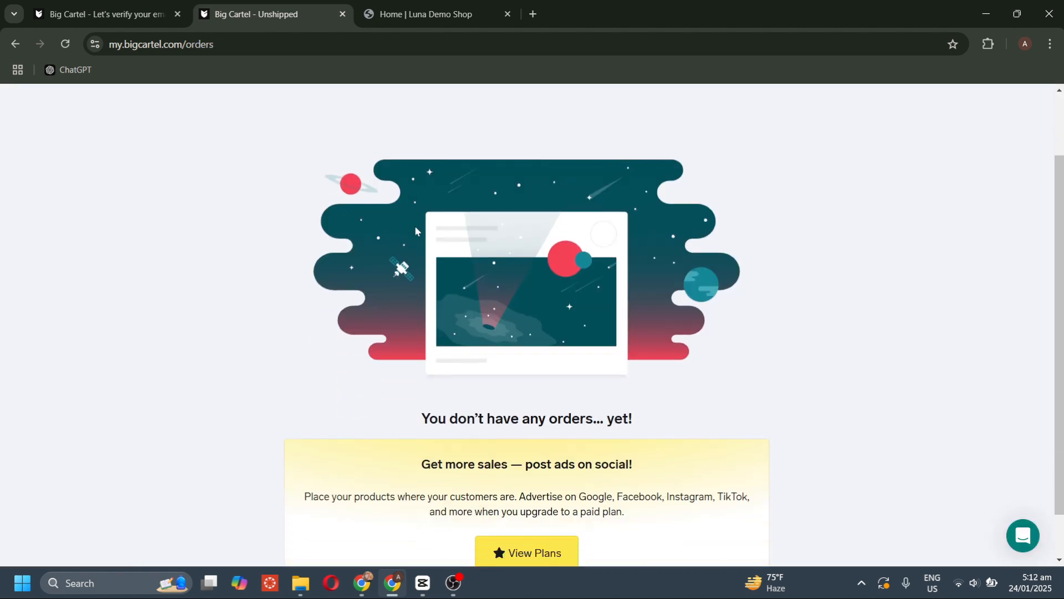
scroll(414, 230, "up", 1)
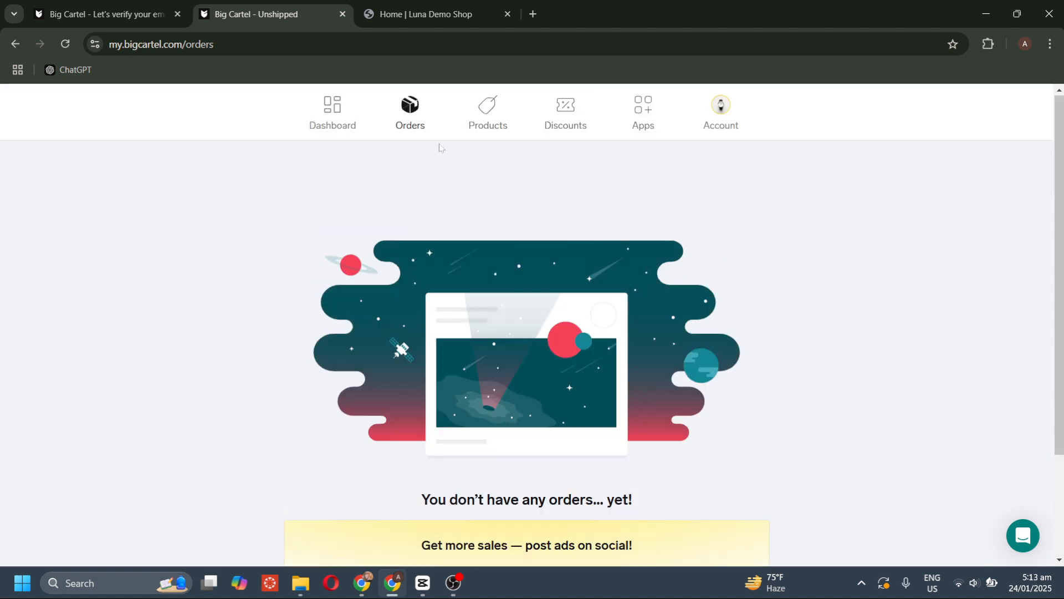
Check the shop's product list and look through the Discounts page.
left_click(482, 122)
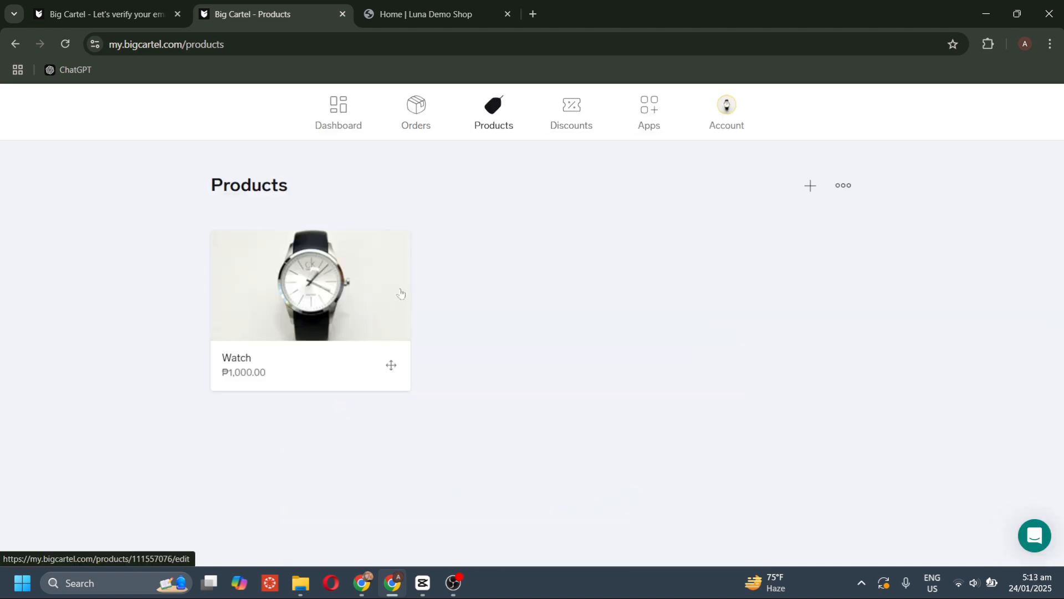
left_click(578, 127)
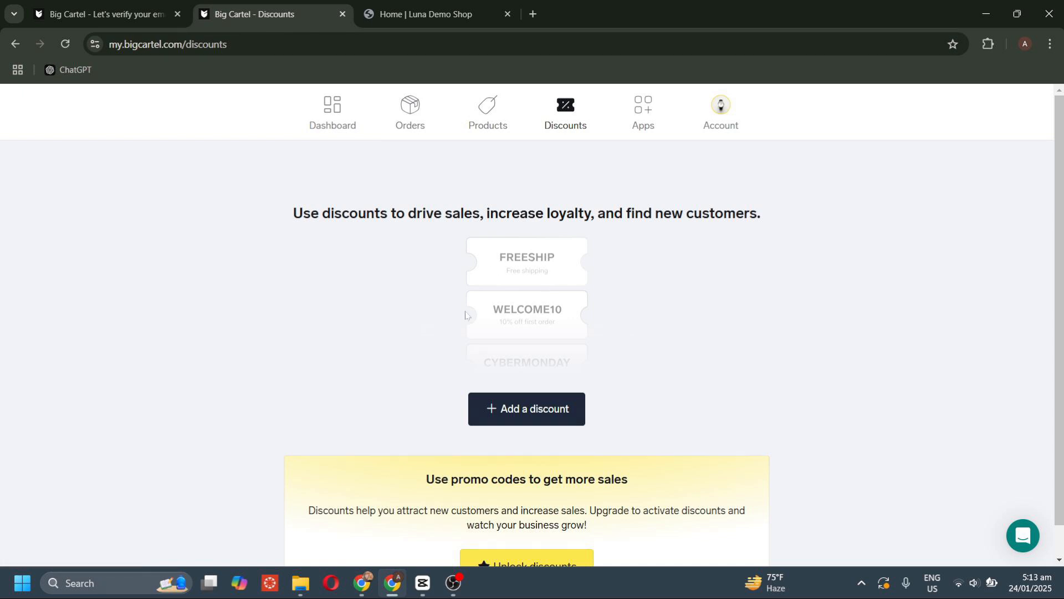
scroll(465, 313, "down", 1)
scroll(465, 315, "up", 1)
Look through the Apps & Integrations page, including the featured apps available for the shop.
left_click(644, 122)
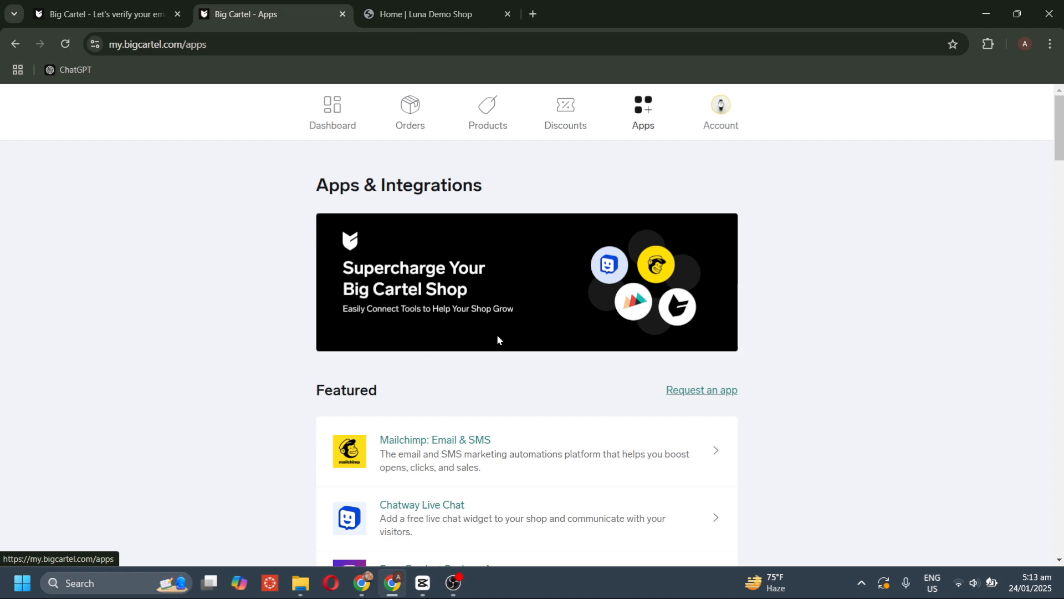
scroll(498, 335, "down", 4)
scroll(499, 333, "down", 6)
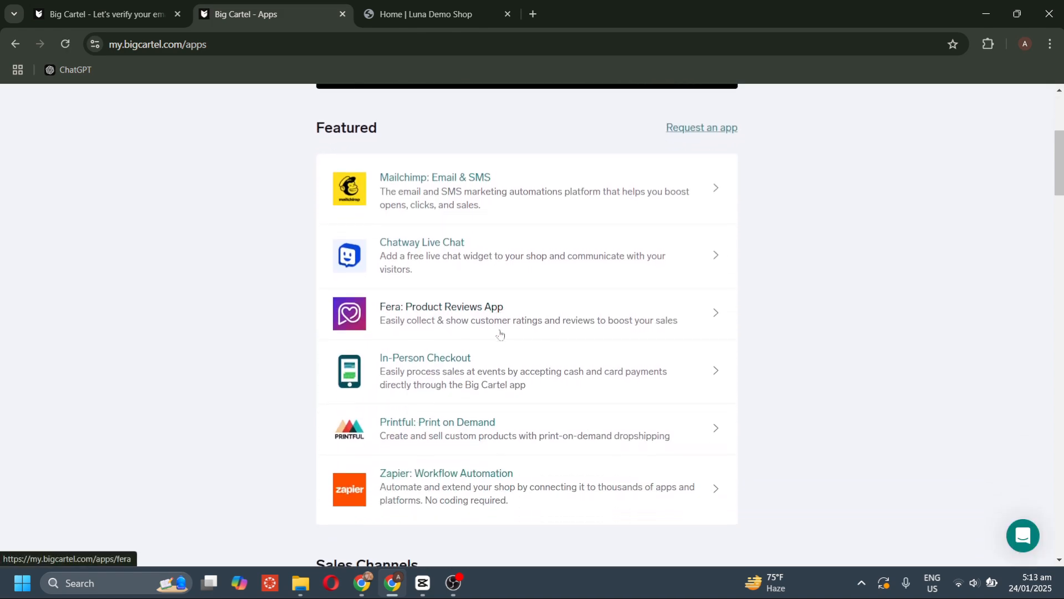
scroll(500, 333, "up", 10)
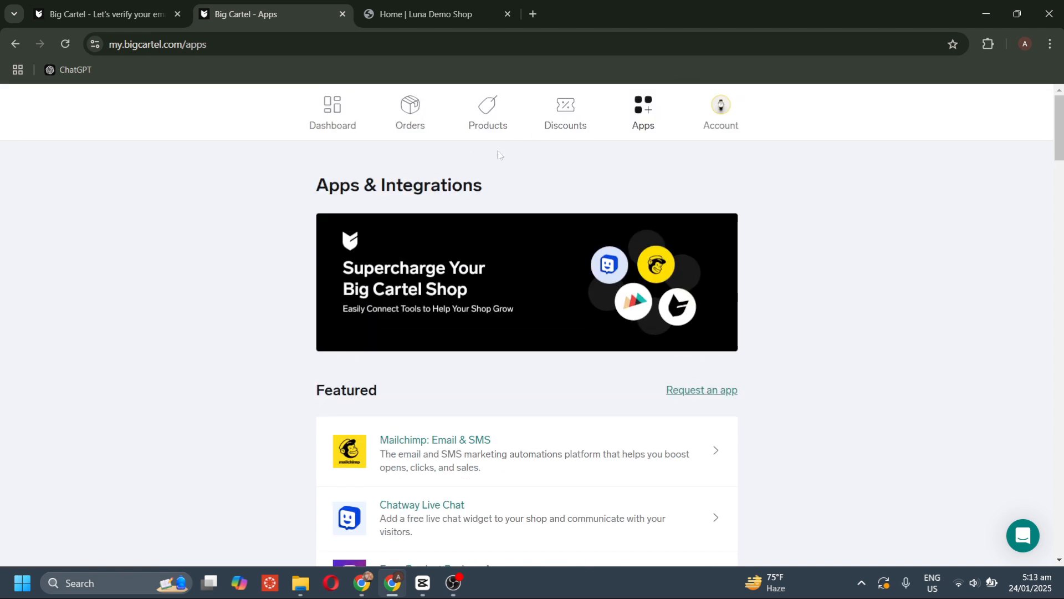
Return to the shop's Dashboard and review the launch checklist and the statistics area below it.
left_click(349, 118)
scroll(351, 222, "down", 6)
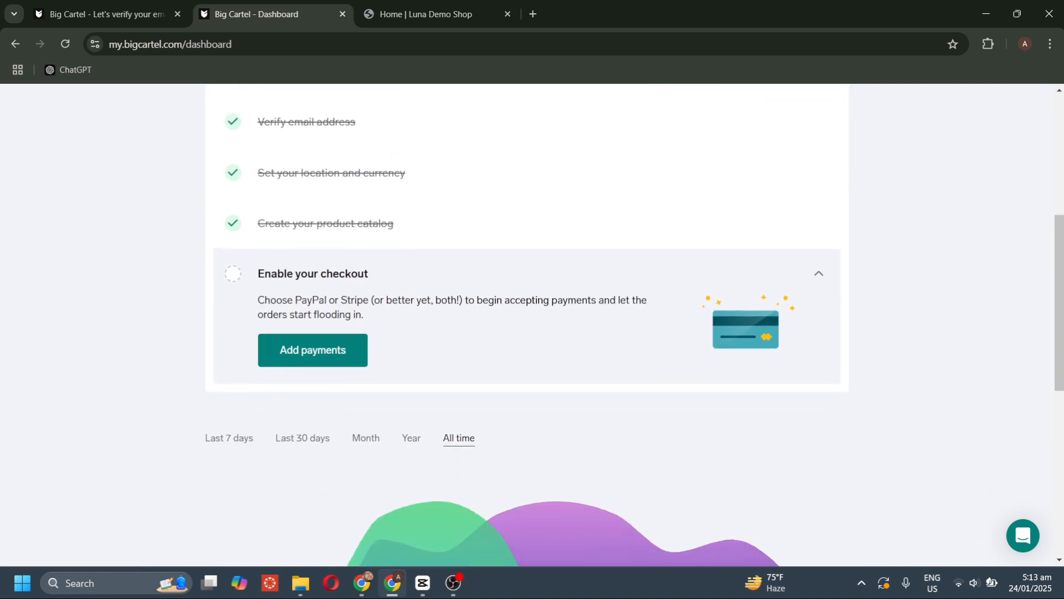
scroll(365, 310, "up", 6)
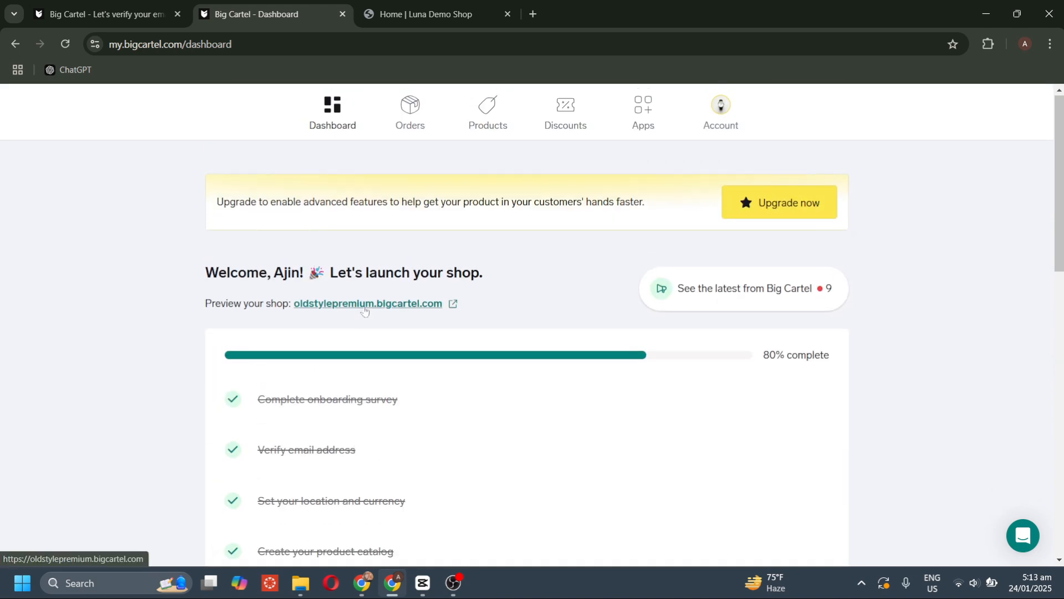
scroll(365, 310, "down", 1)
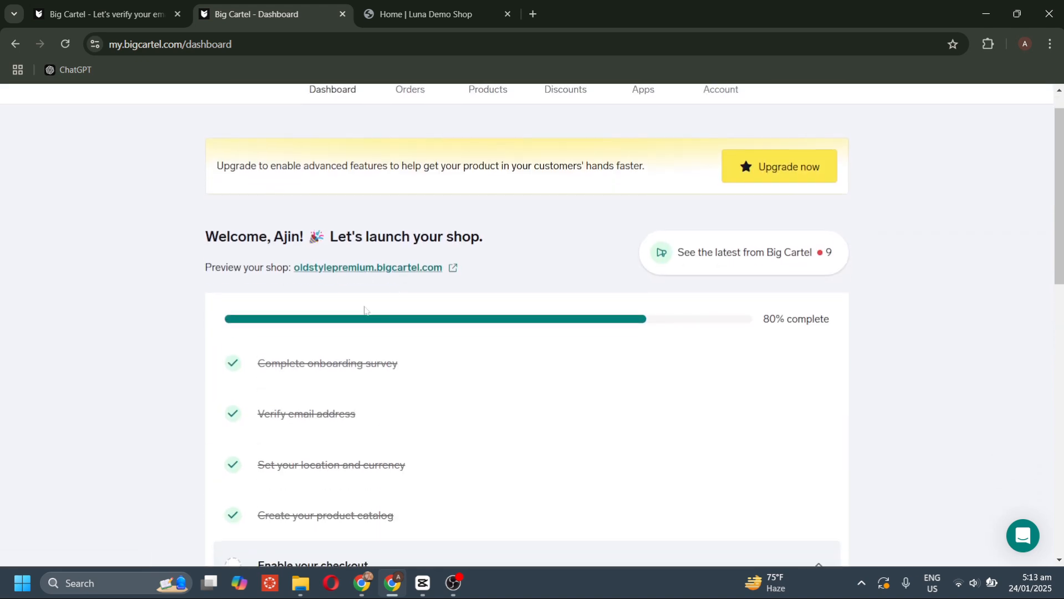